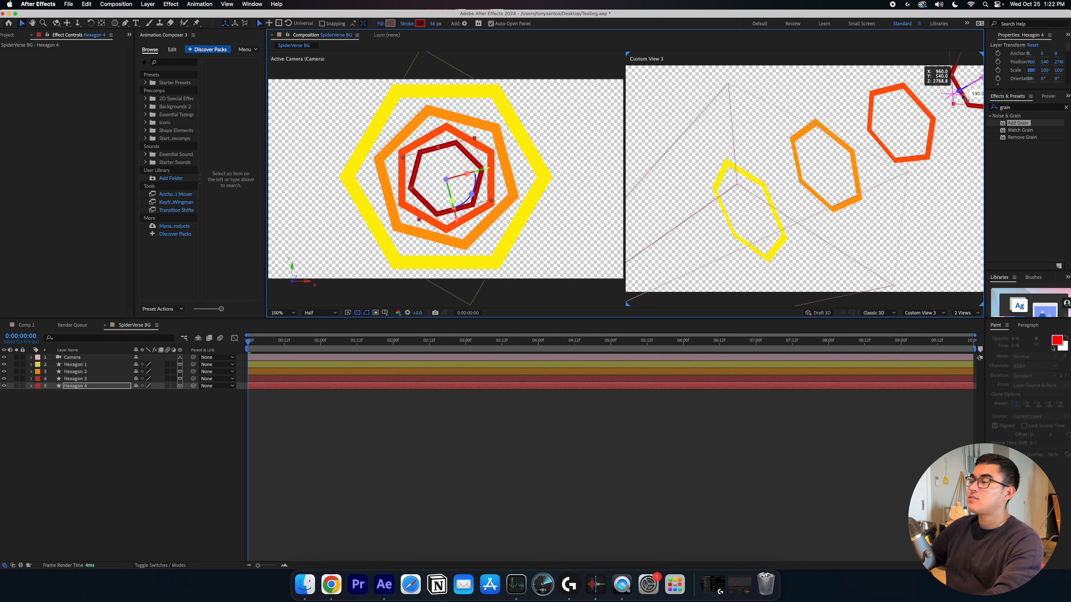
# Examine the hexagon layers' 3D arrangement from the custom view and the maximized viewer
pyautogui.scroll(-1, 798, 246)
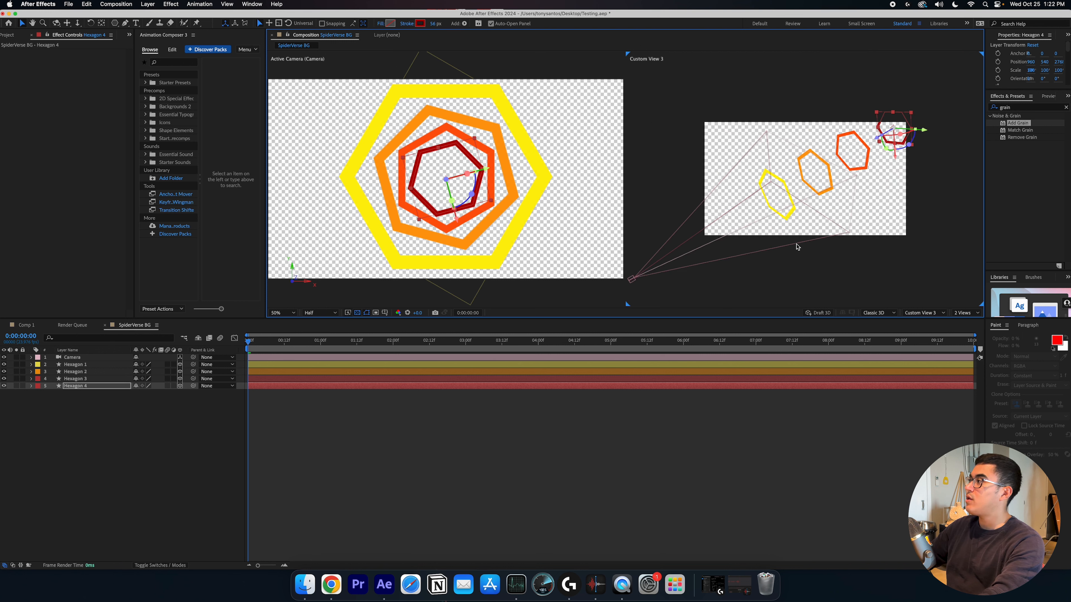
pyautogui.moveTo(847, 211); pyautogui.dragTo(810, 227)
pyautogui.scroll(1, 835, 218)
pyautogui.click(702, 252)
pyautogui.click(754, 233)
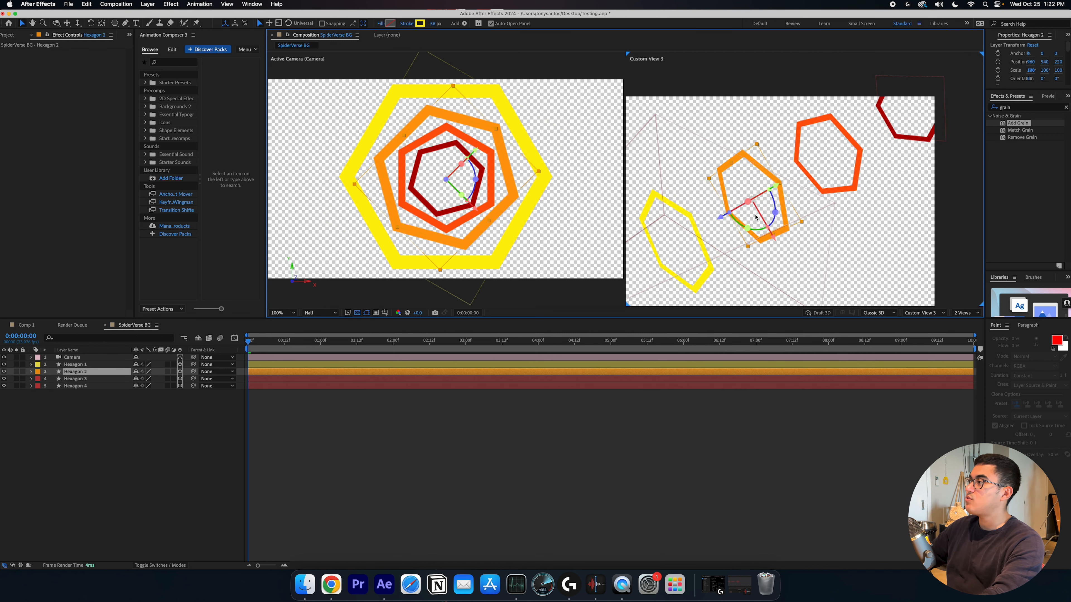
pyautogui.click(821, 189)
pyautogui.click(877, 244)
pyautogui.press('`')
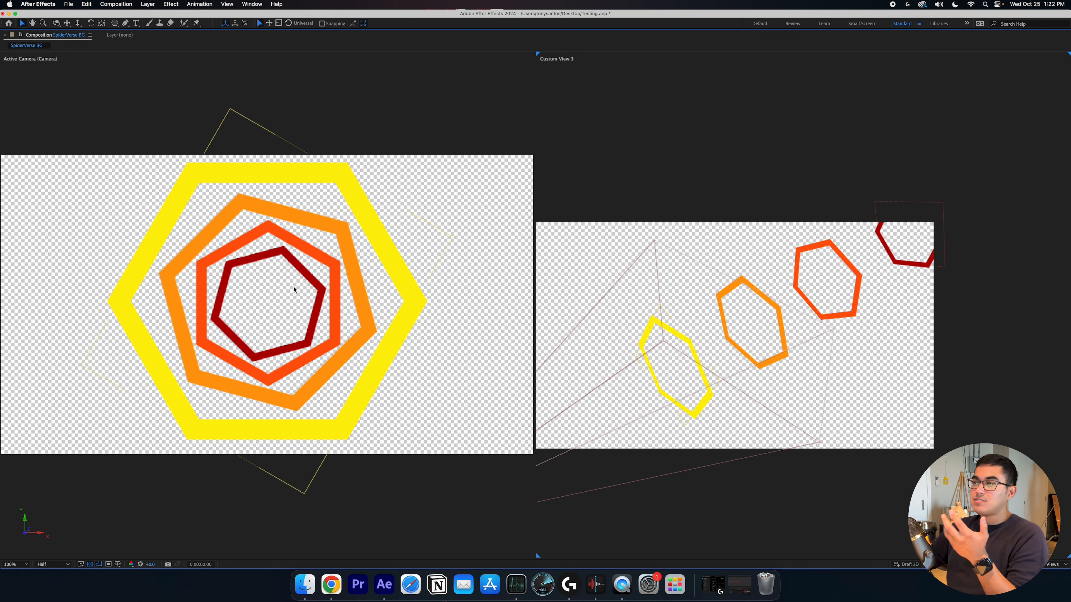
pyautogui.click(335, 179)
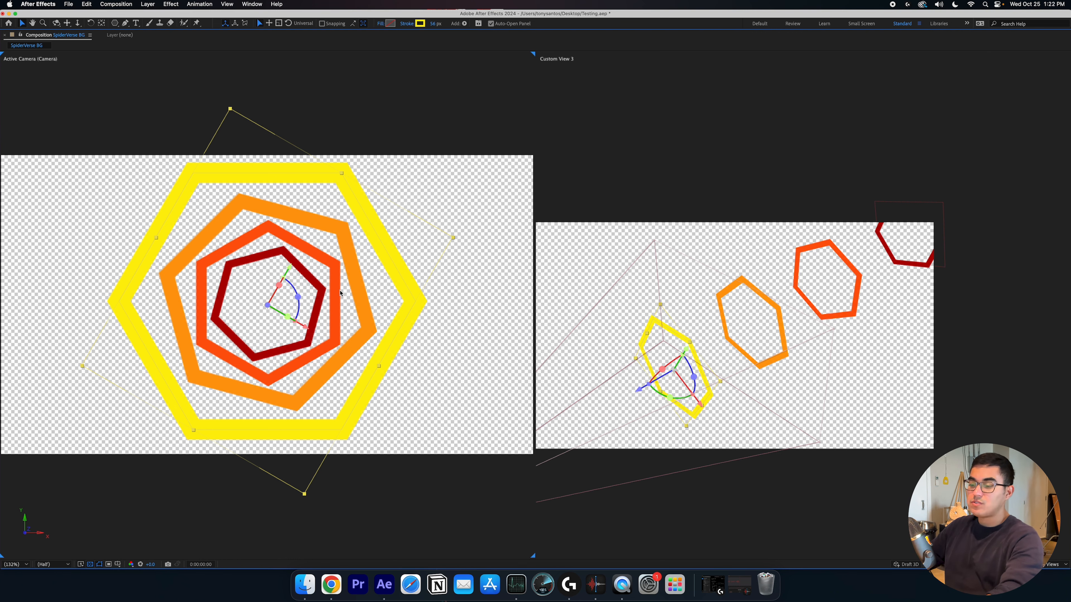
pyautogui.press('`')
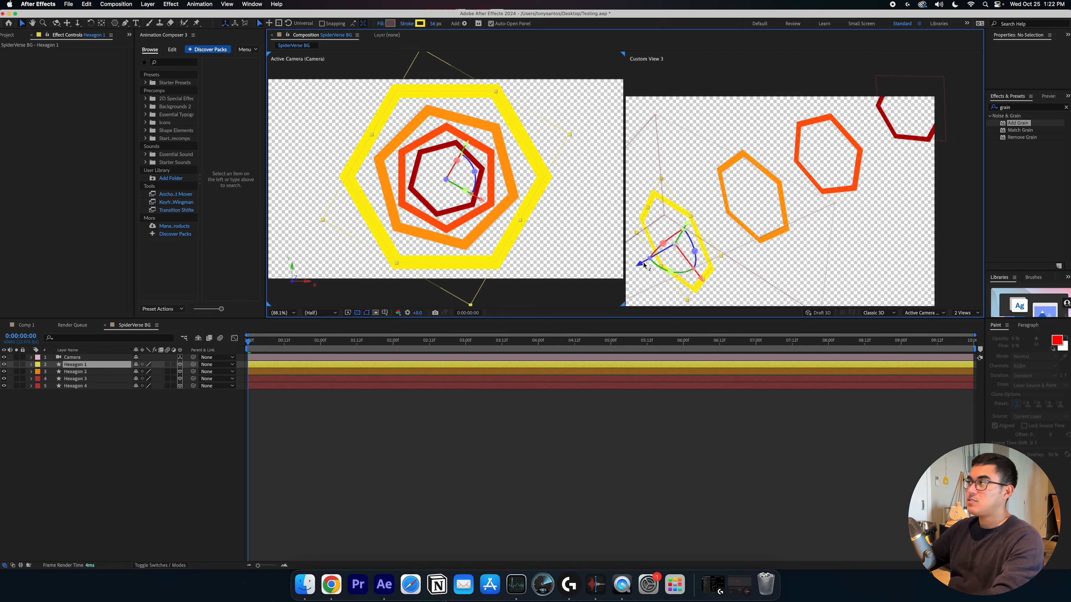
# Switch the composition viewer to a single Active Camera view and fit the magnification
pyautogui.scroll(-3, 747, 215)
pyautogui.click(962, 313)
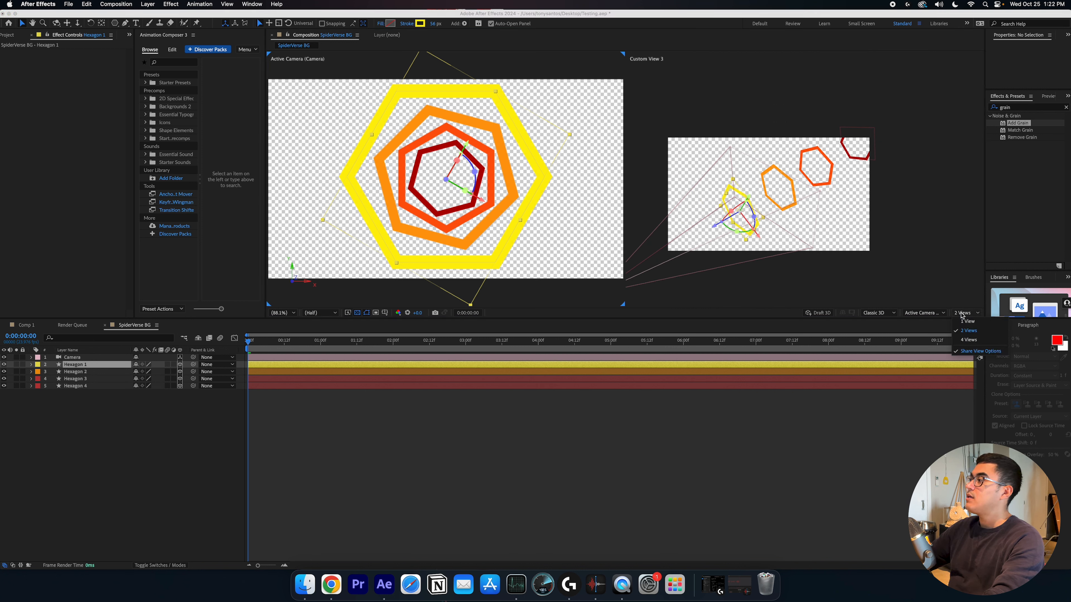
pyautogui.click(968, 321)
pyautogui.click(282, 313)
pyautogui.click(287, 325)
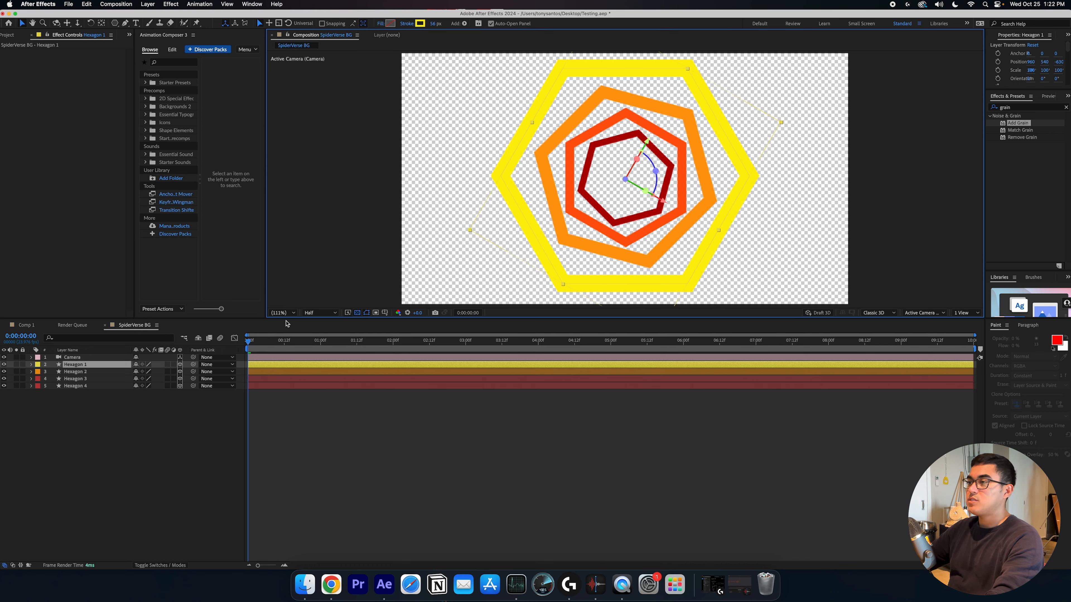
pyautogui.click(325, 436)
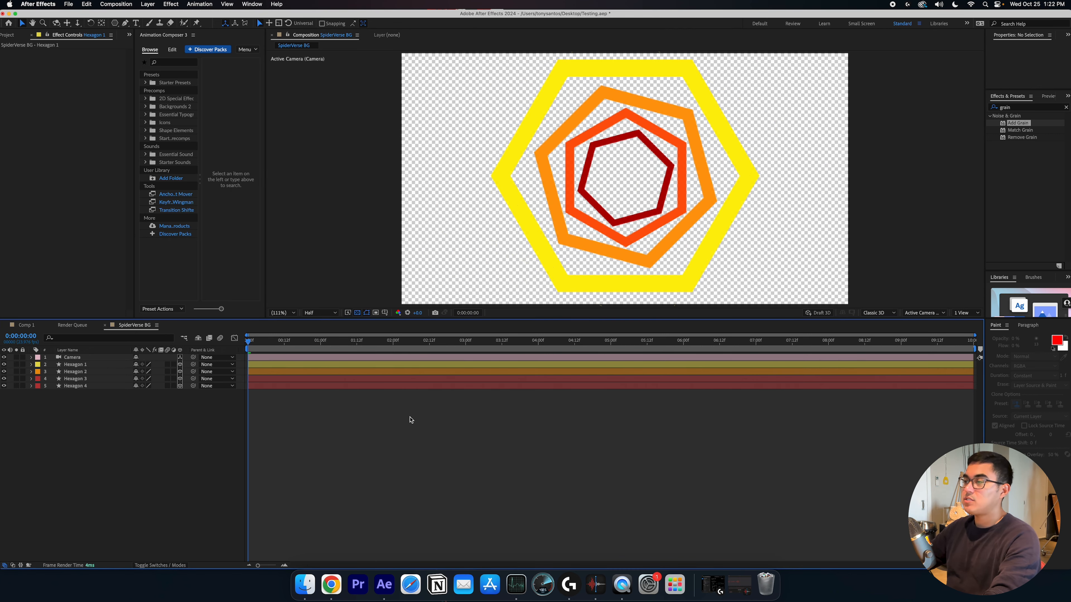
# Preview the rotating hexagon animation
pyautogui.press('space')
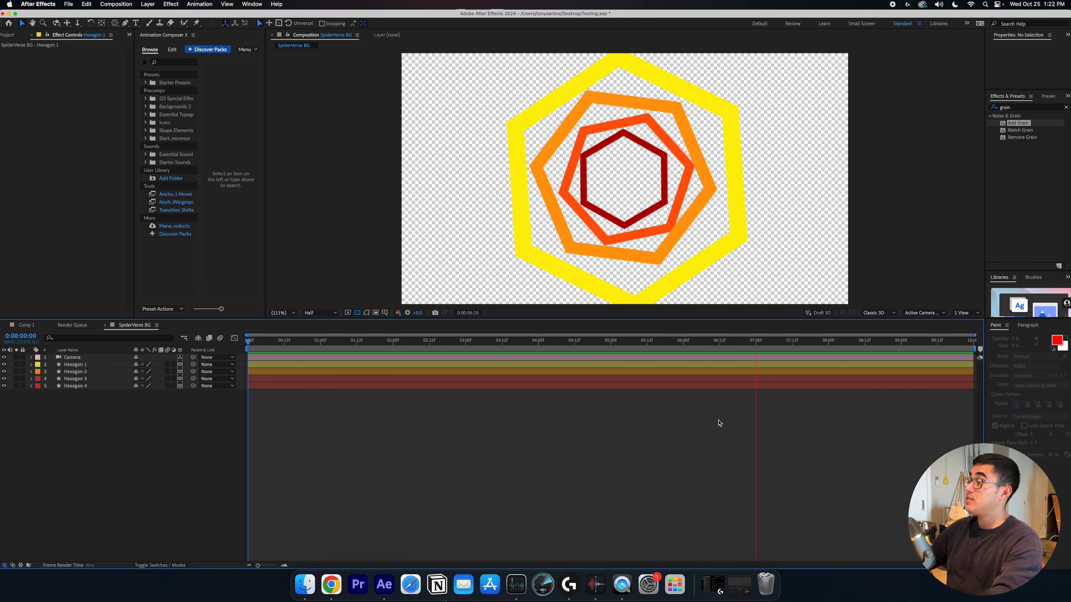
pyautogui.press('space')
pyautogui.moveTo(371, 342); pyautogui.dragTo(763, 375)
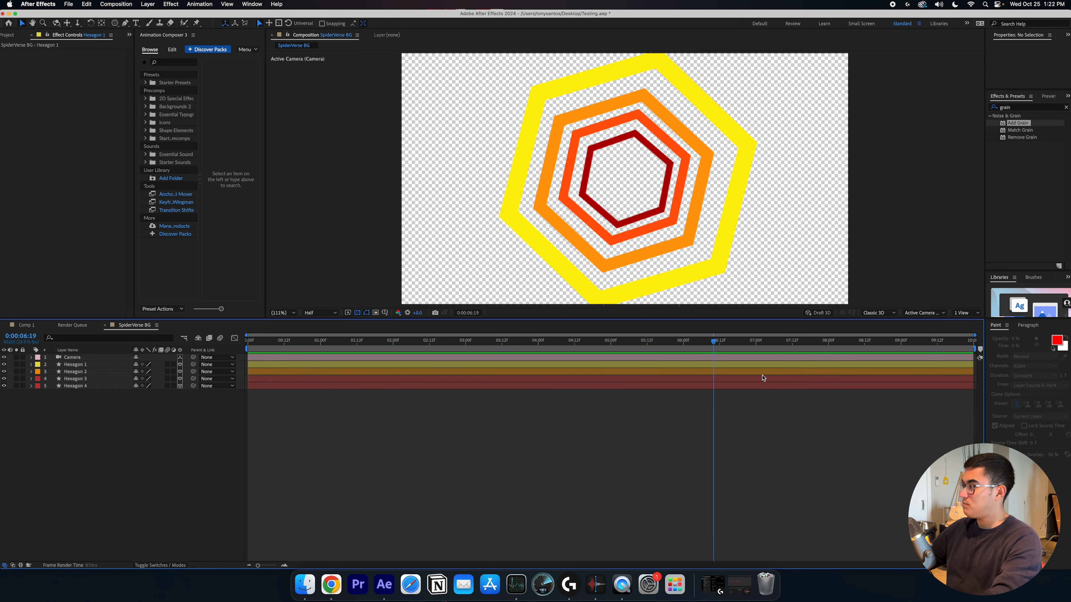
# Go to the end of the composition and reveal the keyframed Z Rotation of all four hexagon layers
pyautogui.press('End')
pyautogui.moveTo(114, 403); pyautogui.dragTo(102, 370)
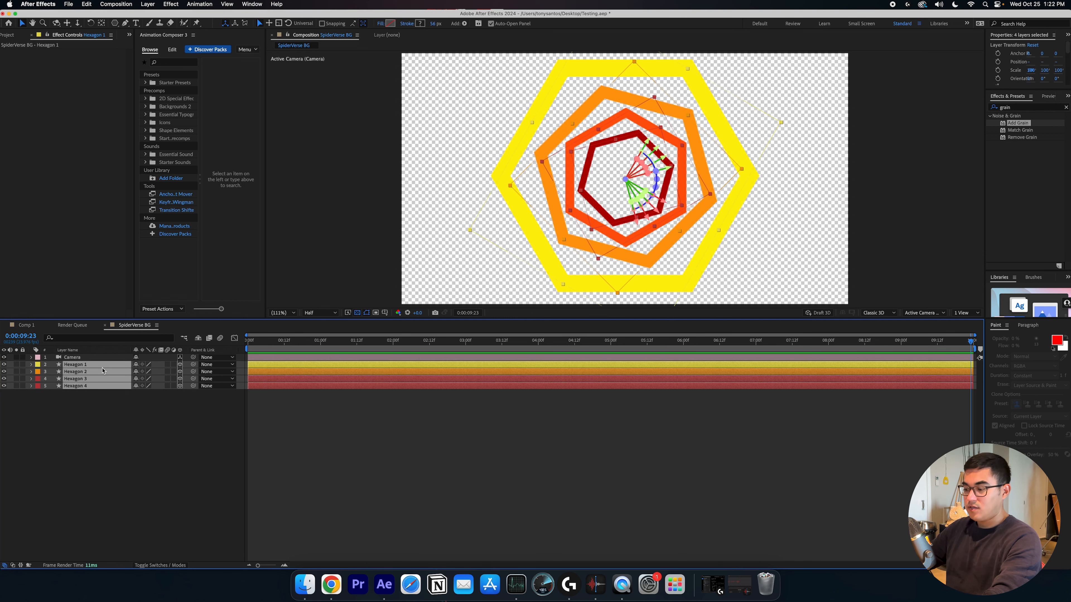
pyautogui.press('u')
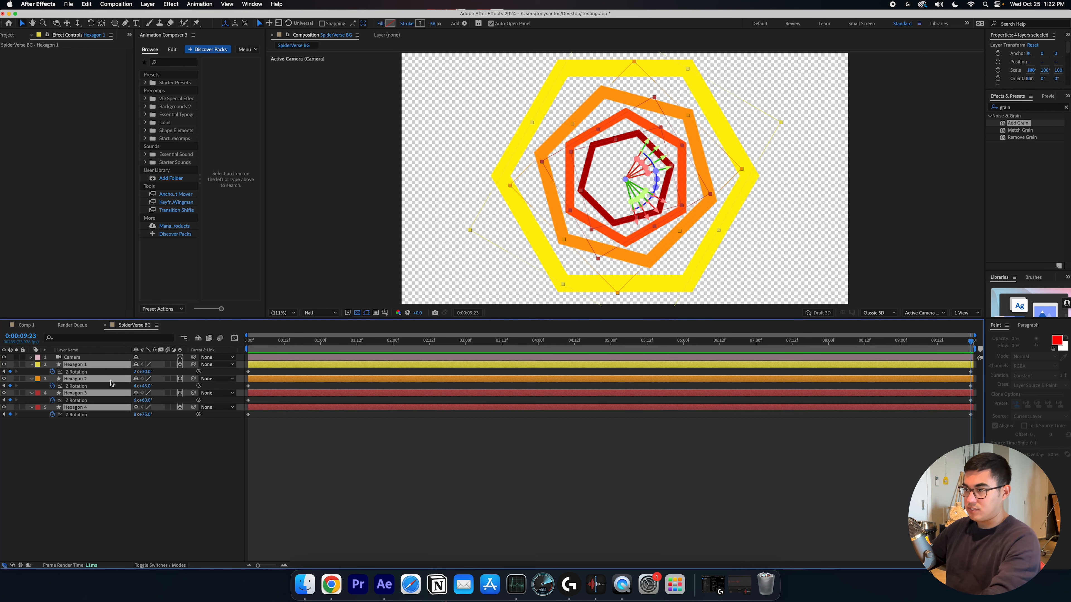
pyautogui.click(93, 437)
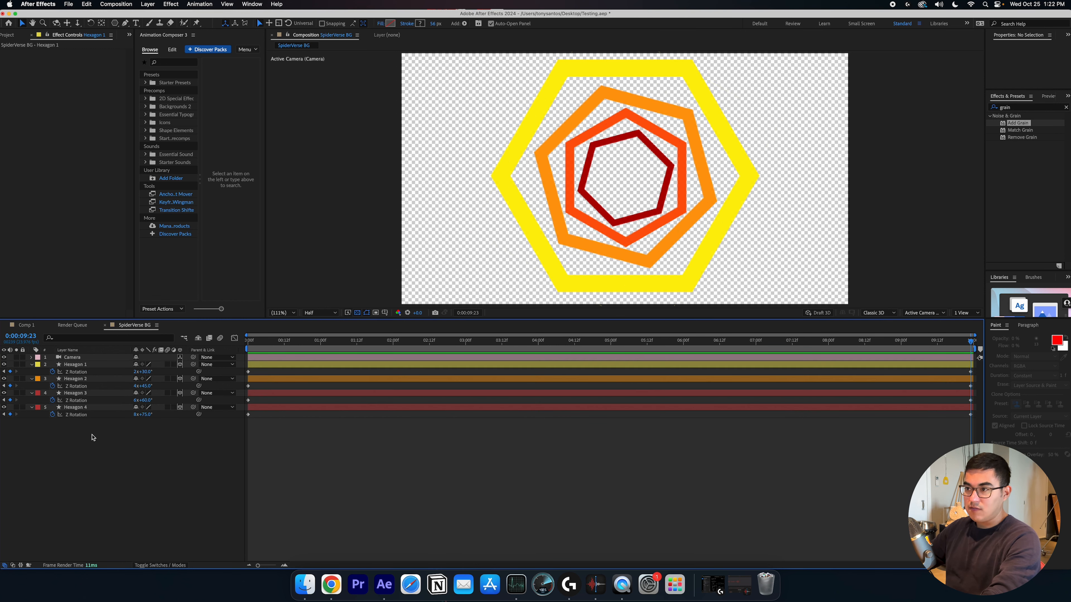
# Set the end Z Rotation revolutions of Hexagon 1, 2, 3 and 4 to 1, 2, 3 and 4 respectively
pyautogui.click(138, 372)
pyautogui.write('1')
pyautogui.press('Return')
pyautogui.click(137, 386)
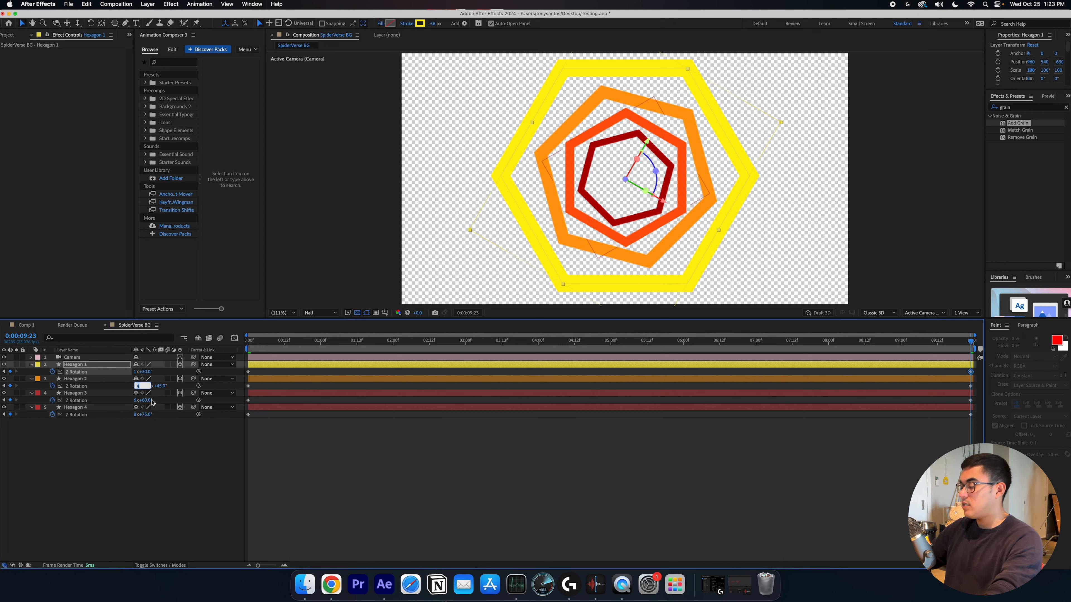
pyautogui.write('2')
pyautogui.press('Return')
pyautogui.click(137, 400)
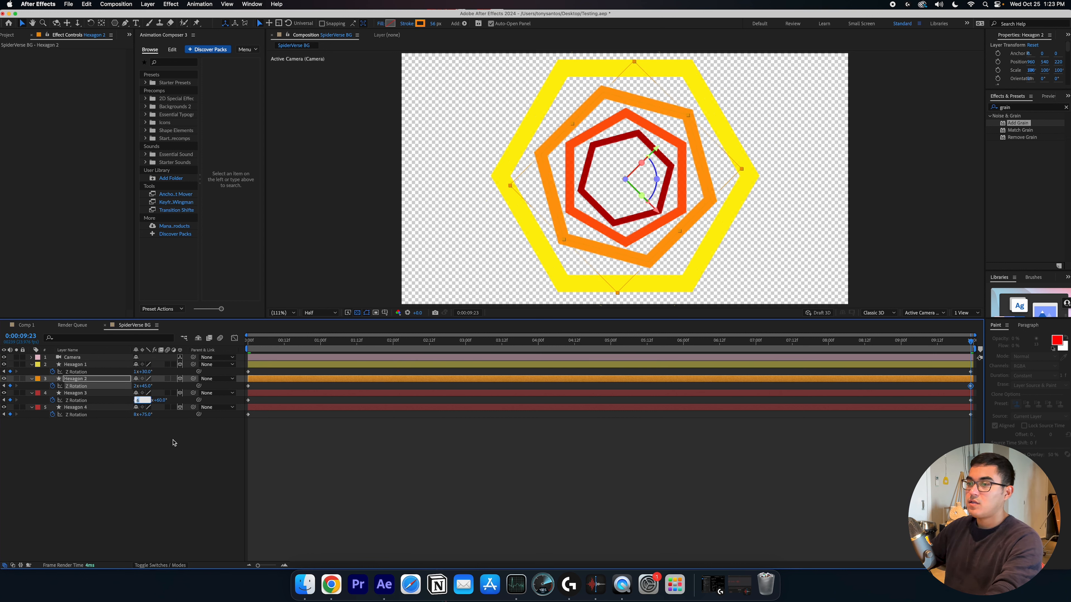
pyautogui.write('3')
pyautogui.press('Return')
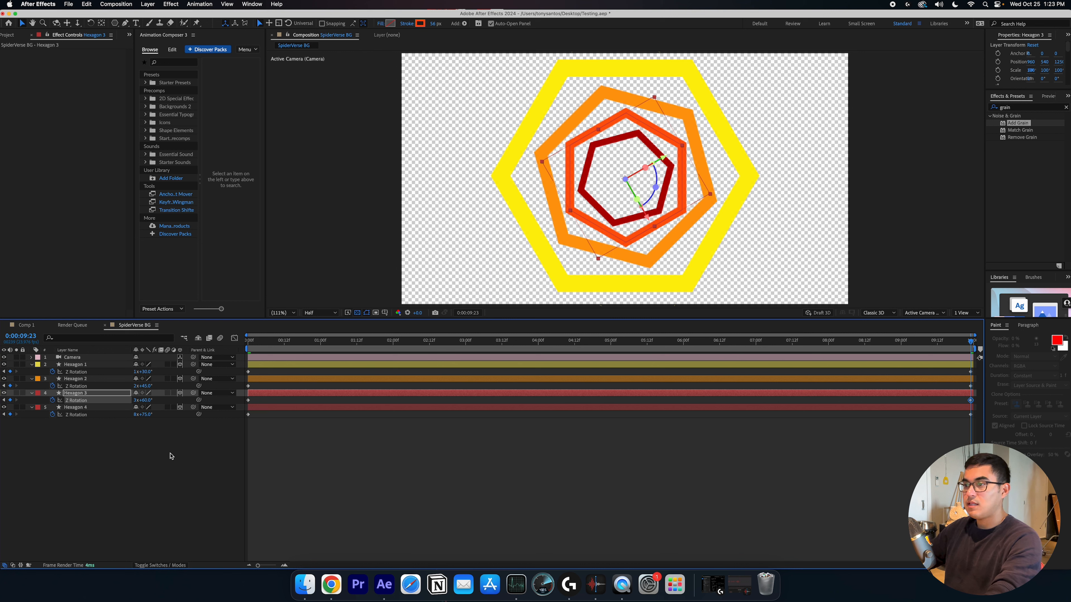
pyautogui.click(138, 415)
pyautogui.write('4')
pyautogui.press('Return')
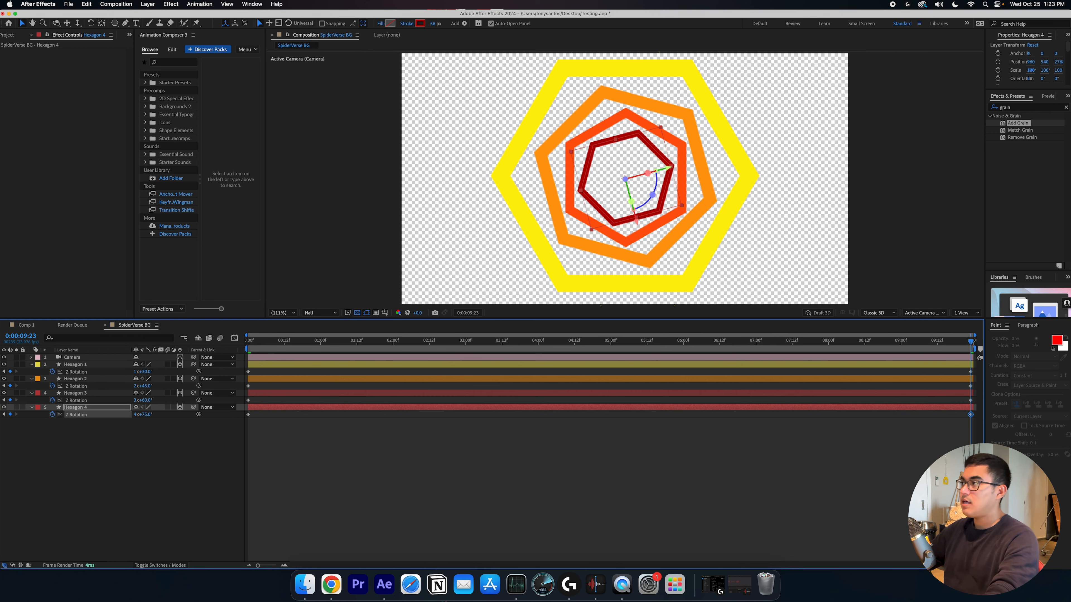
# Preview the animation and return the playhead to the start
pyautogui.click(601, 485)
pyautogui.press('space')
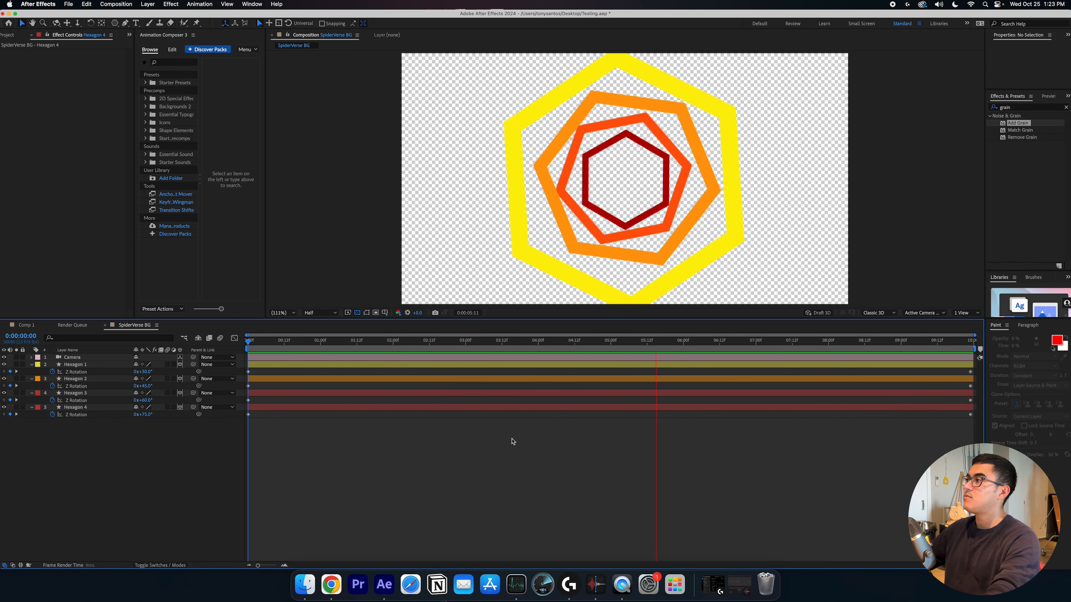
pyautogui.press('space')
pyautogui.moveTo(683, 348); pyautogui.dragTo(229, 421)
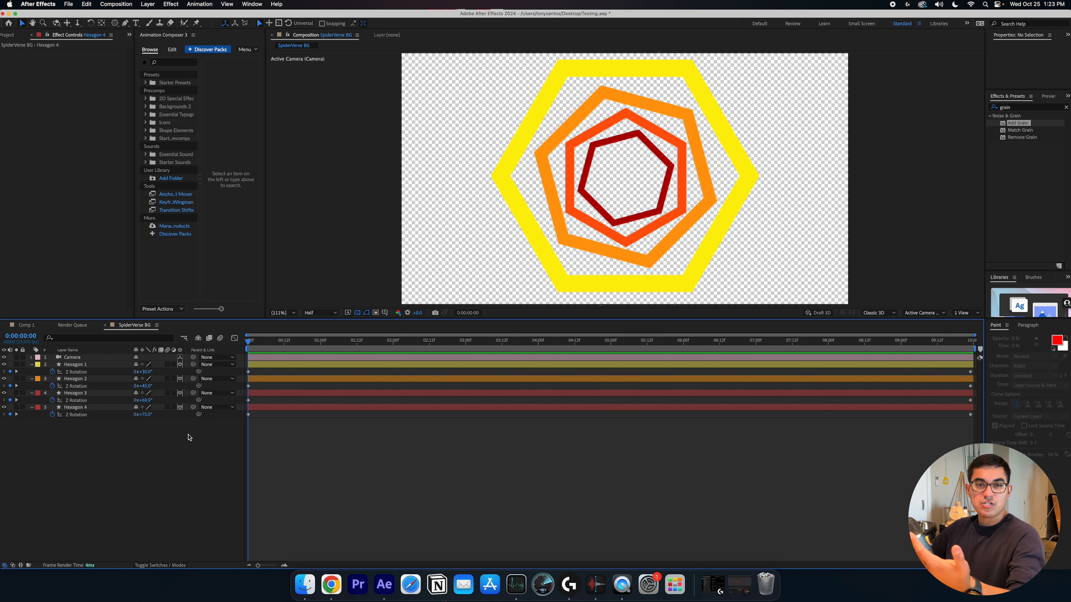
# Create a new solid layer named Black
pyautogui.press('super+y')
pyautogui.write('Bla')
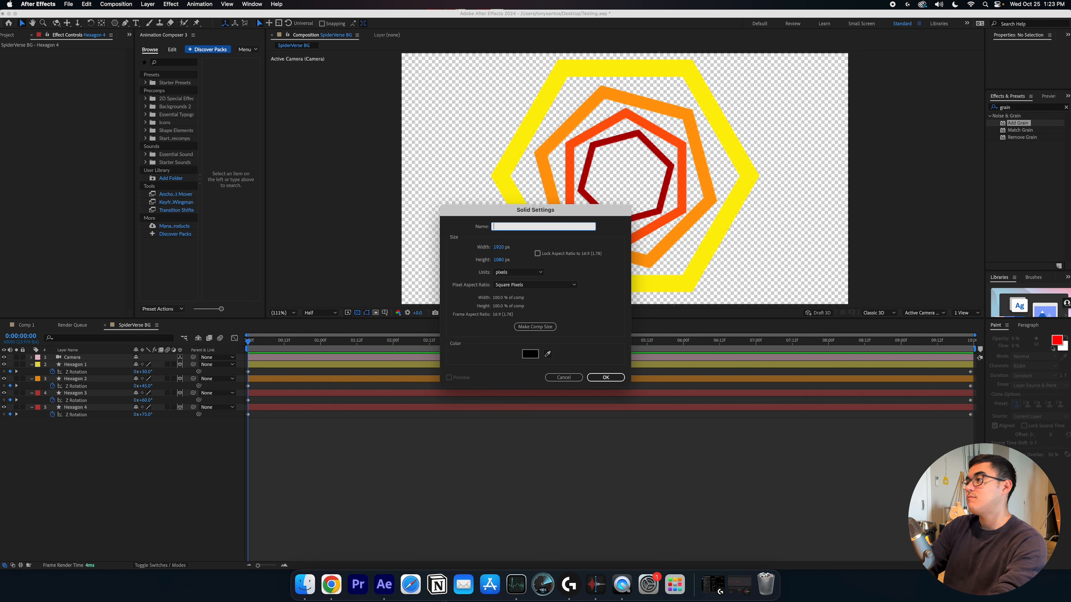
pyautogui.write('Black')
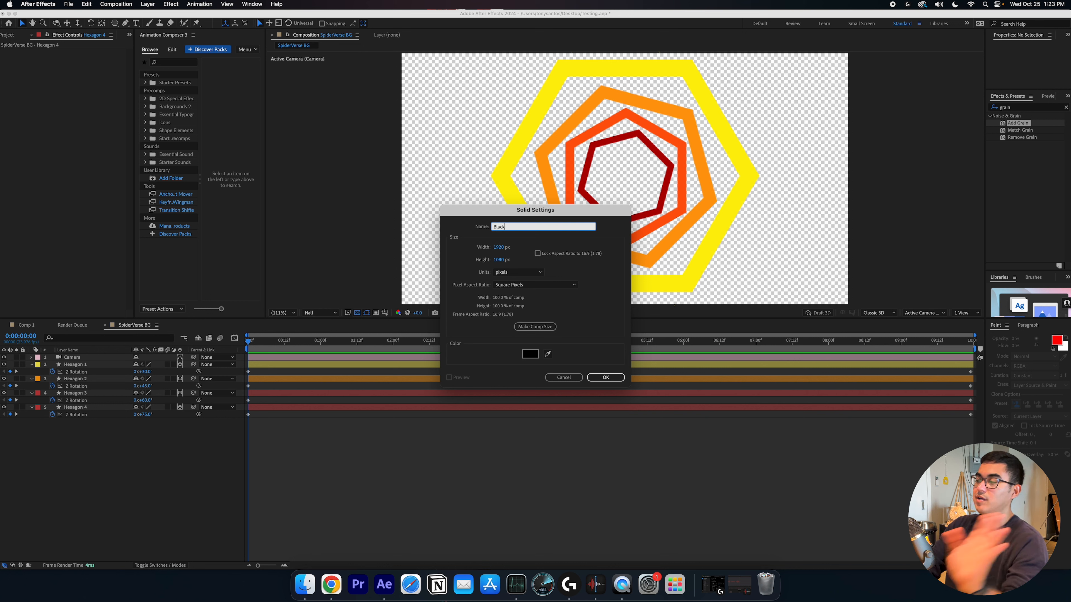
pyautogui.press('Return')
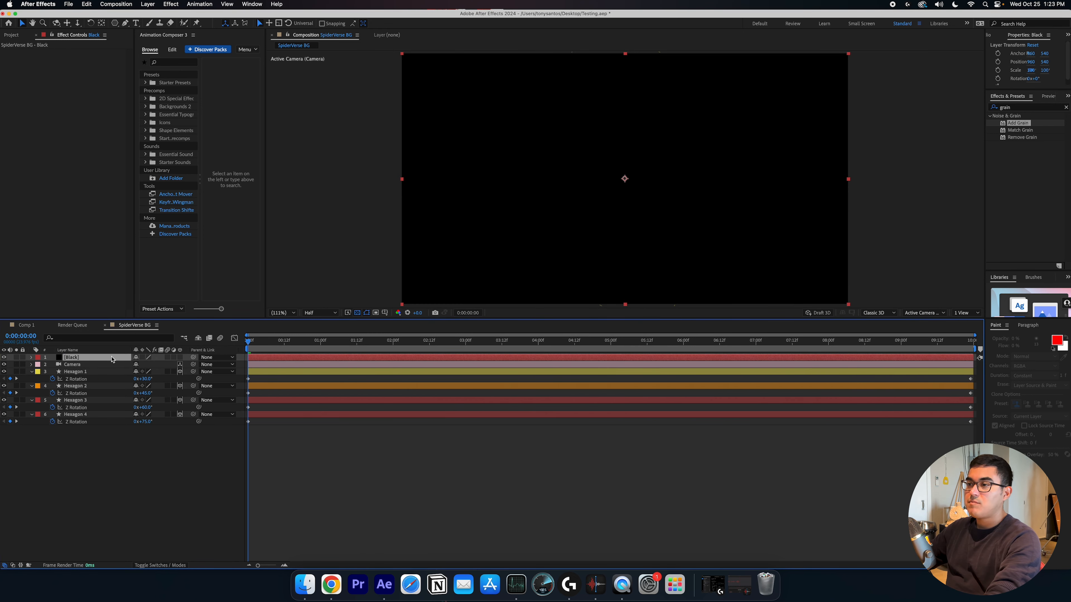
# Move the Black solid below all the hexagon layers
pyautogui.moveTo(112, 359); pyautogui.dragTo(96, 427)
pyautogui.click(510, 506)
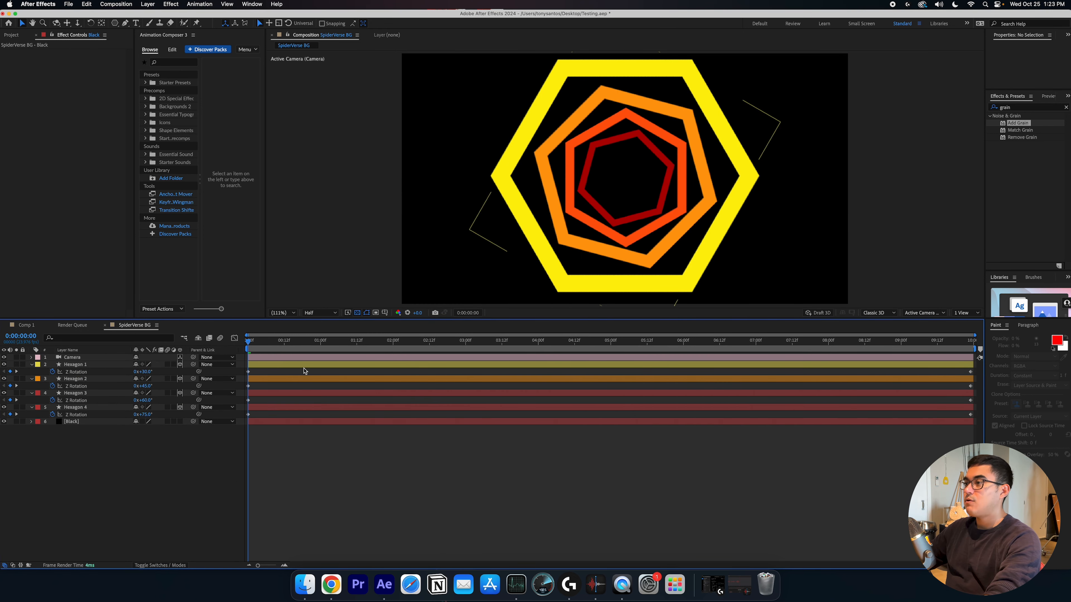
pyautogui.press('space')
pyautogui.press('space')
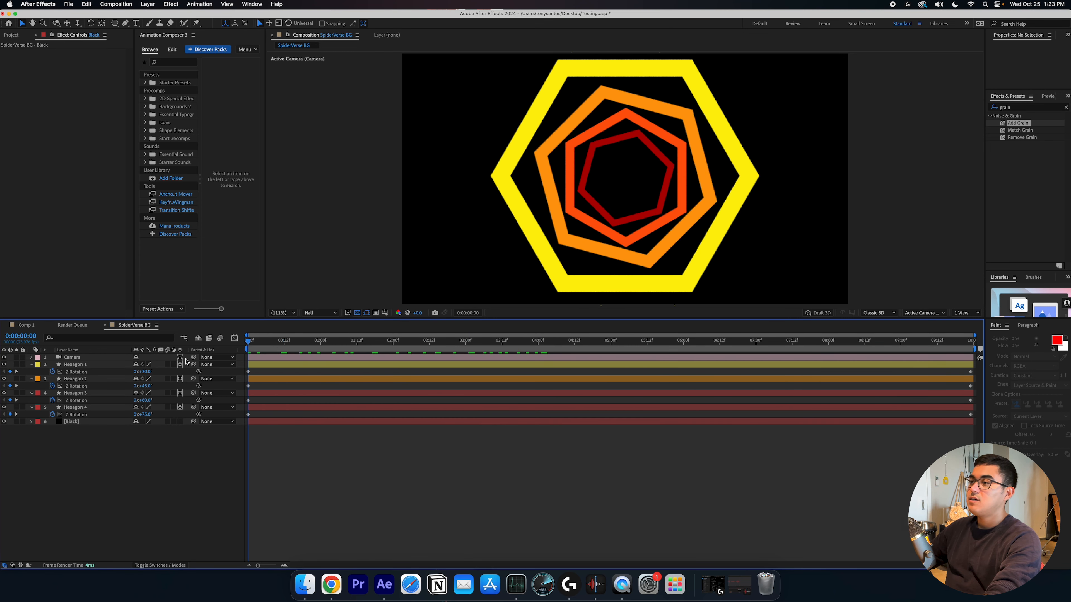
# Search the effects for 4-Color Gradient and apply it to the Black solid
pyautogui.click(105, 422)
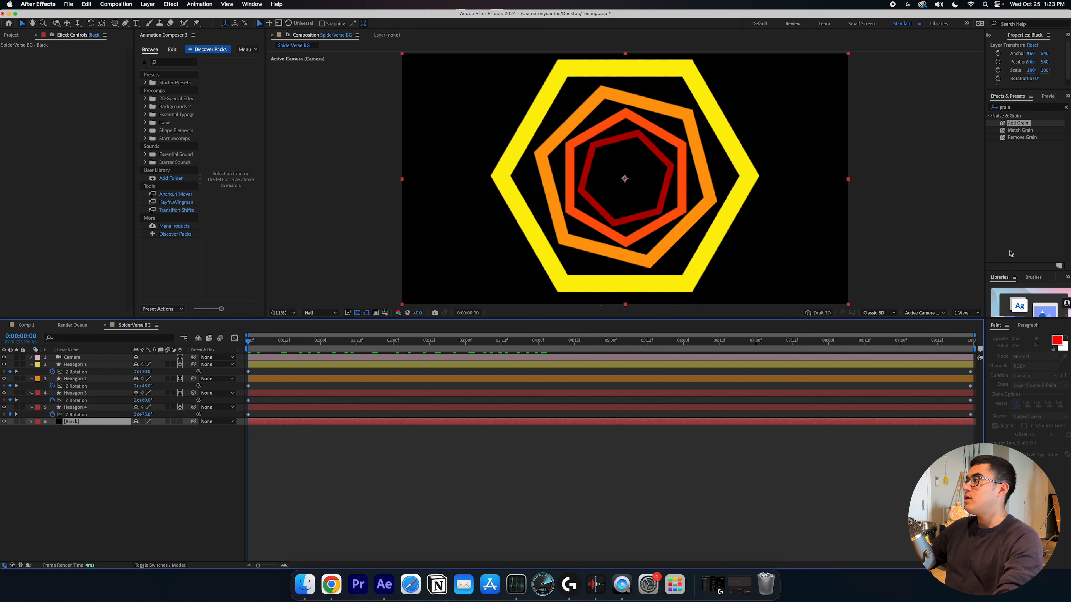
pyautogui.click(1020, 108)
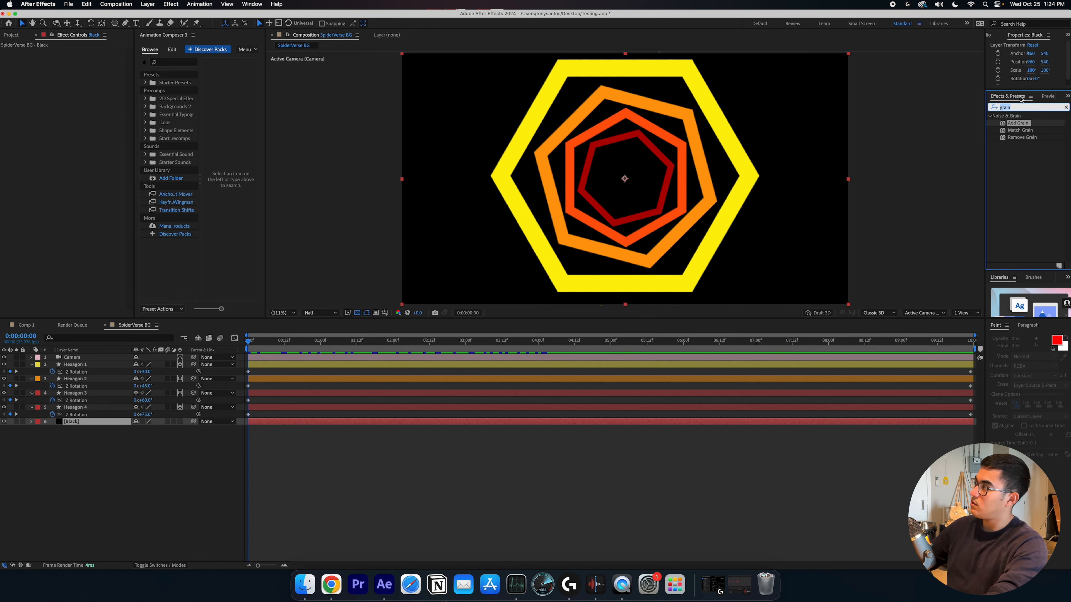
pyautogui.write('4p')
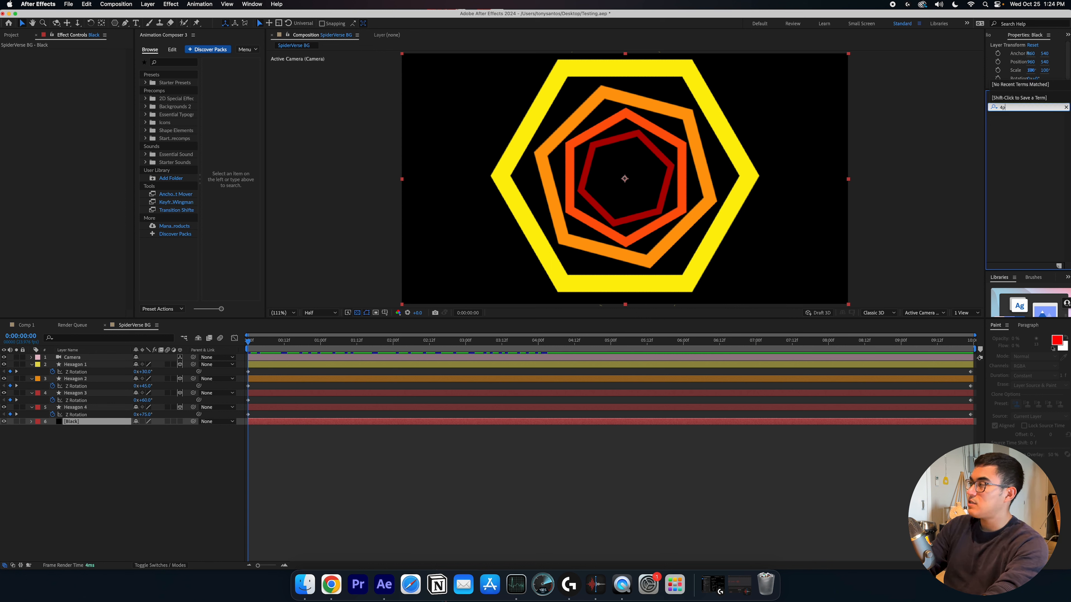
pyautogui.press('BackSpace')
pyautogui.press('BackSpace')
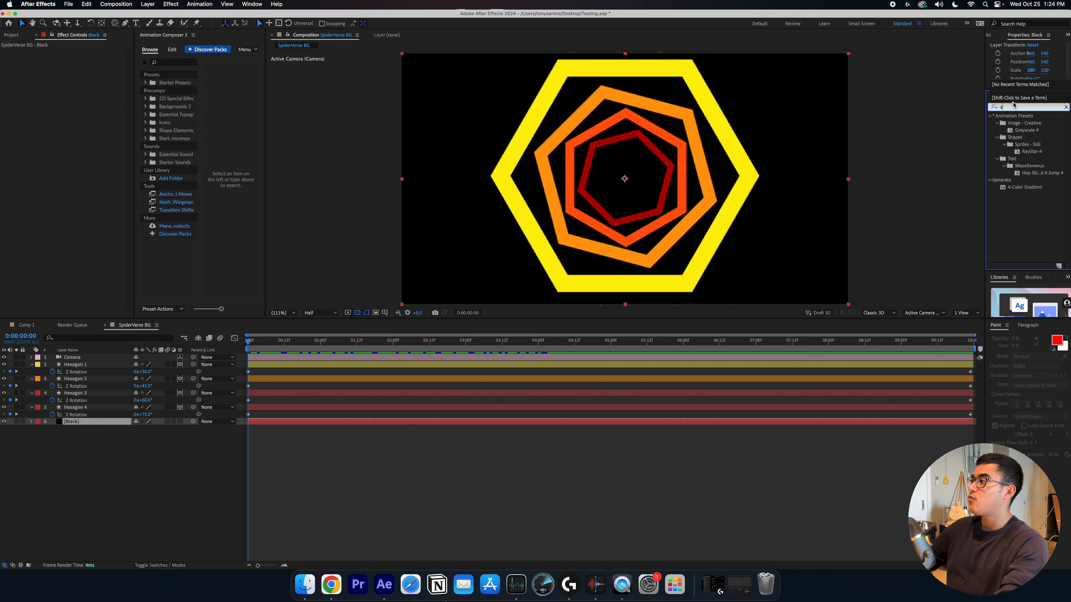
pyautogui.click(1025, 187)
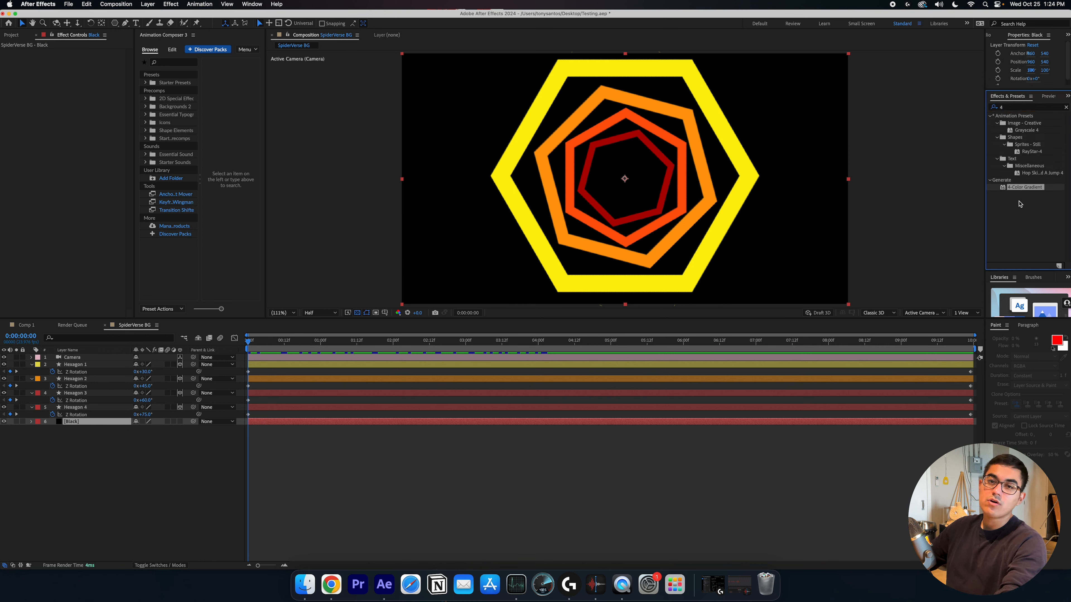
pyautogui.moveTo(1037, 191); pyautogui.dragTo(89, 424)
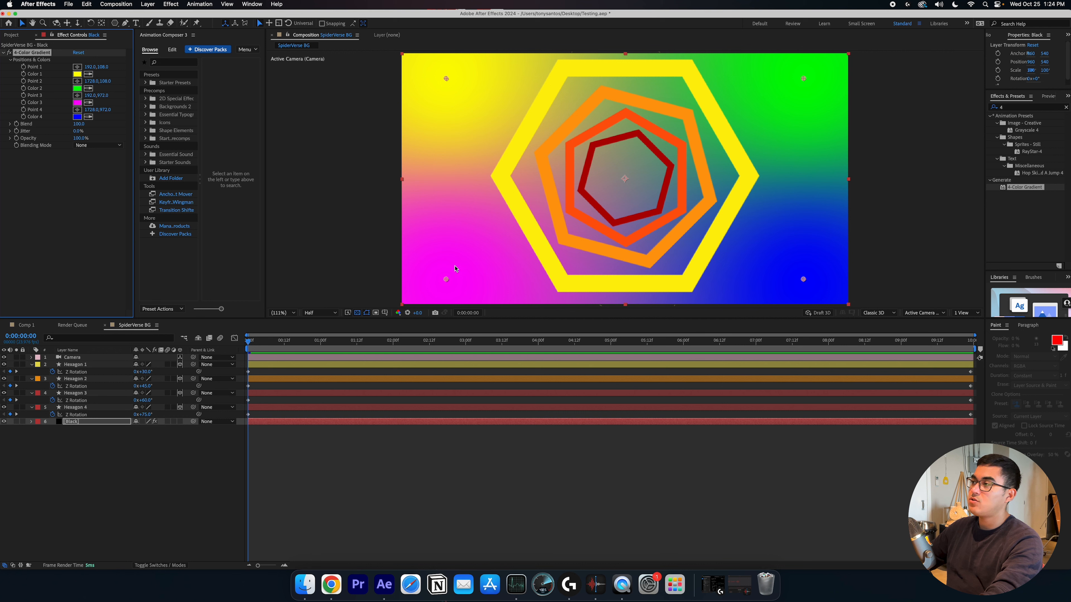
# Set the gradient's Color 1 to black
pyautogui.click(77, 74)
pyautogui.moveTo(476, 331); pyautogui.dragTo(433, 356)
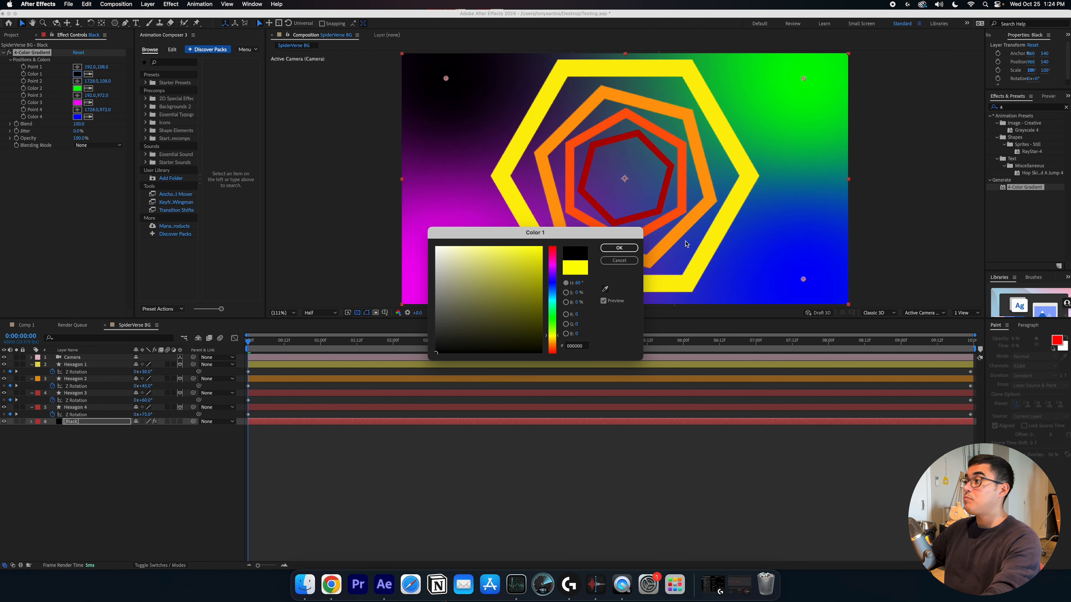
pyautogui.click(620, 248)
# Set the gradient's Color 4 to black
pyautogui.click(77, 117)
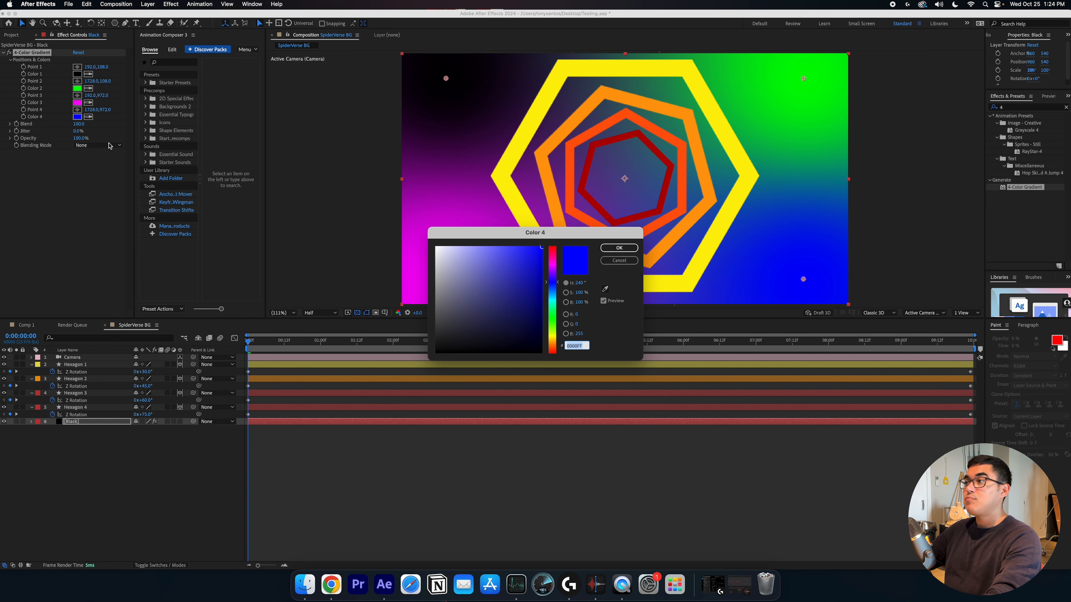
pyautogui.moveTo(478, 319); pyautogui.dragTo(436, 352)
pyautogui.click(619, 248)
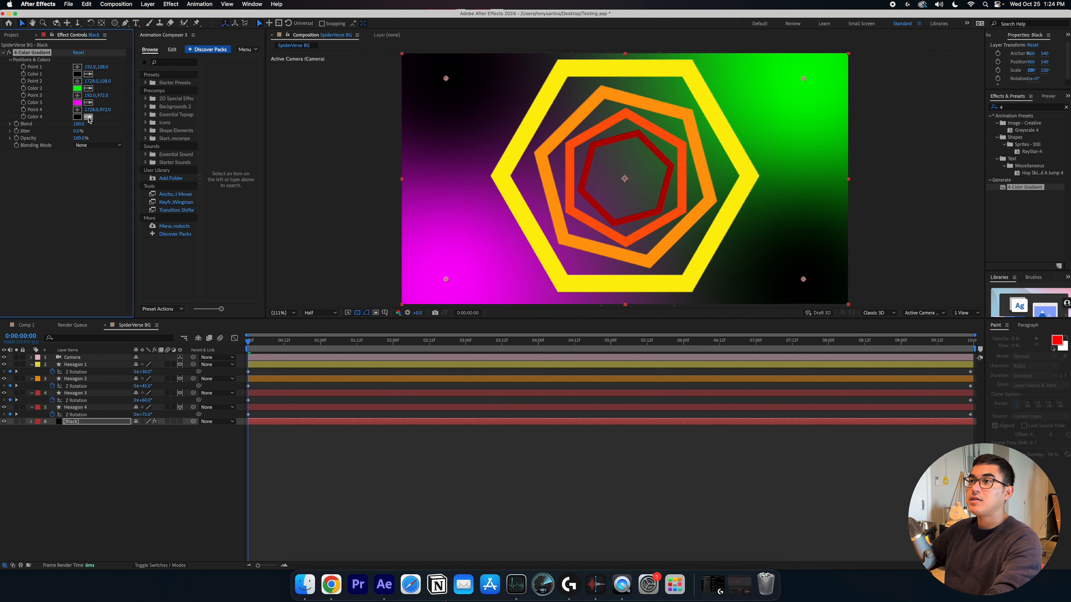
# Sample Color 3's magenta into Color 4 with the eyedropper
pyautogui.click(89, 117)
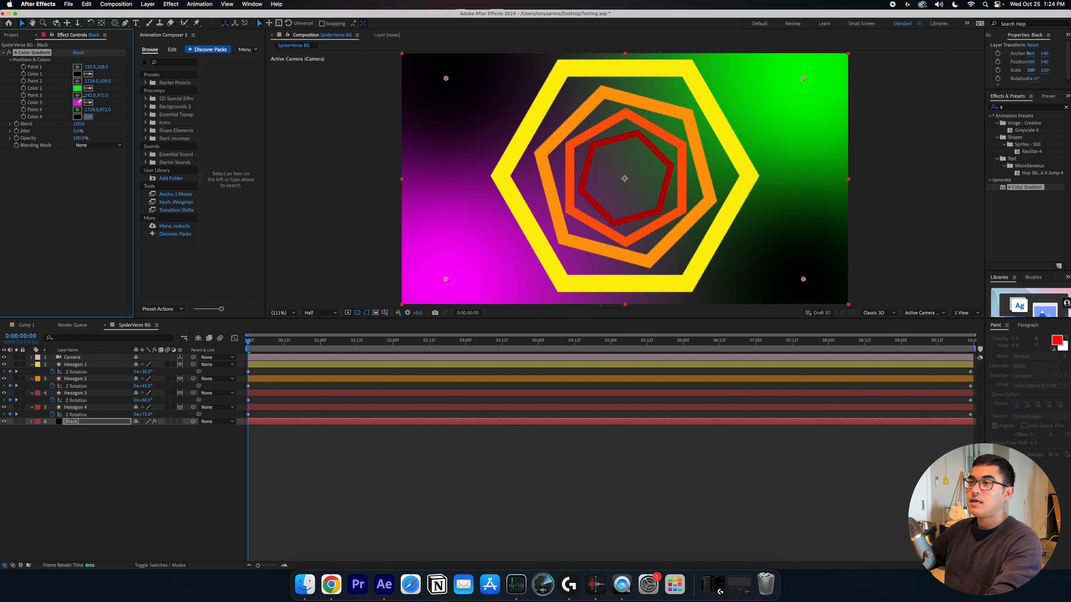
pyautogui.click(79, 102)
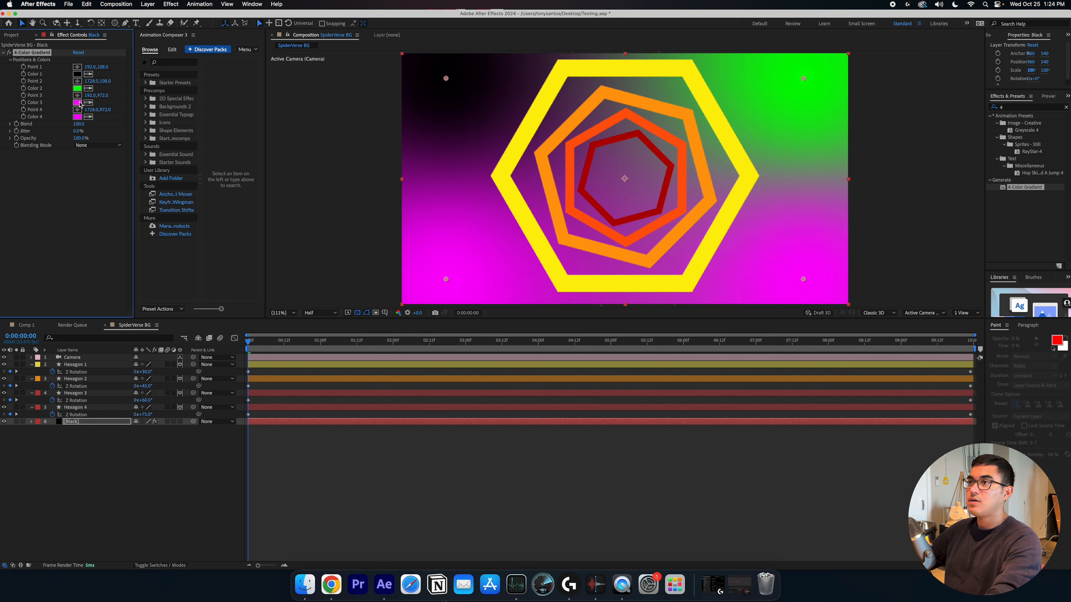
# Undo the Color 4 change and sample Color 3's magenta into Color 2 with the eyedropper instead
pyautogui.press('super+z')
pyautogui.click(88, 88)
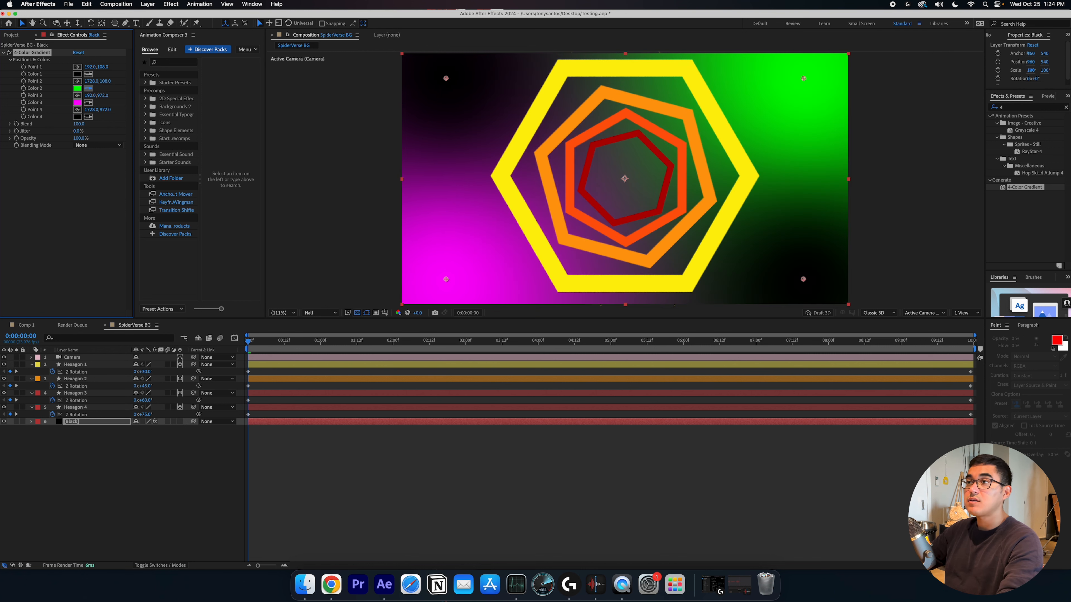
pyautogui.click(78, 102)
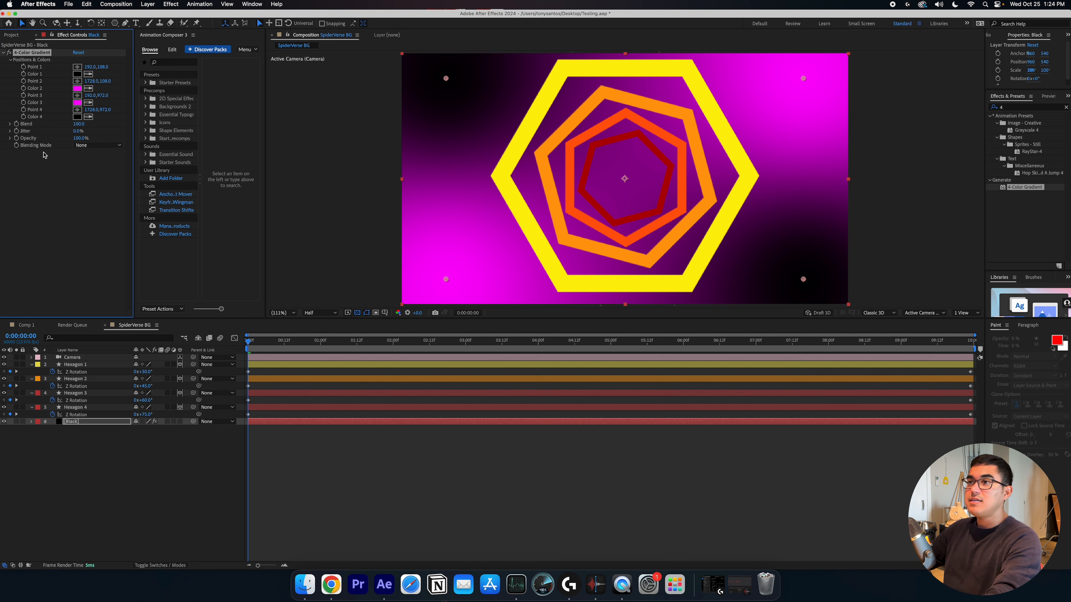
# Scrub the gradient's Blend value up and back down to adjust how softly the colors mix
pyautogui.moveTo(79, 124); pyautogui.dragTo(372, 143)
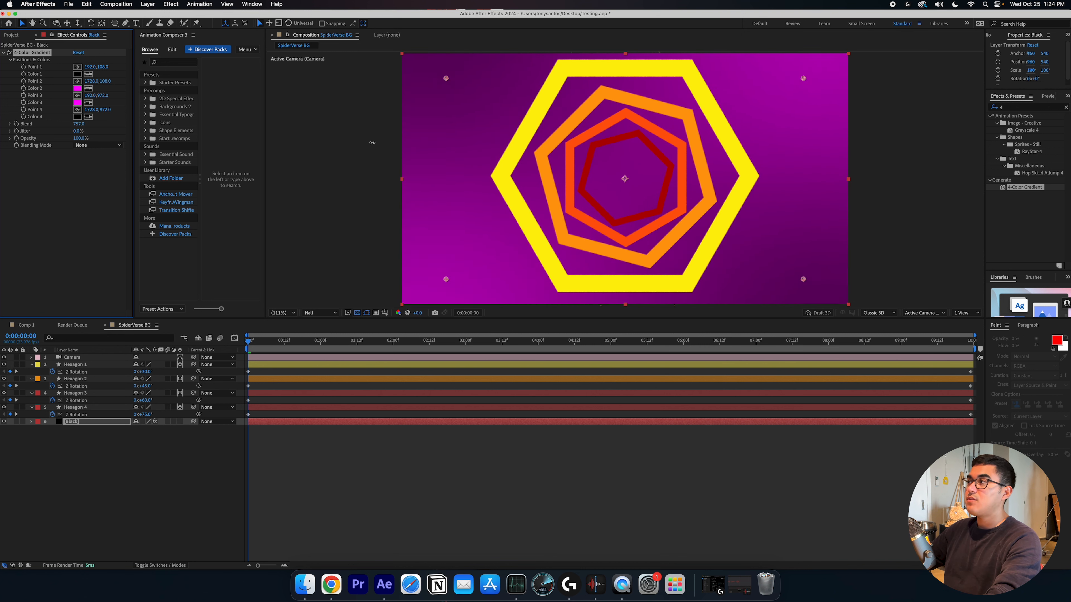
pyautogui.moveTo(227, 144); pyautogui.dragTo(148, 159)
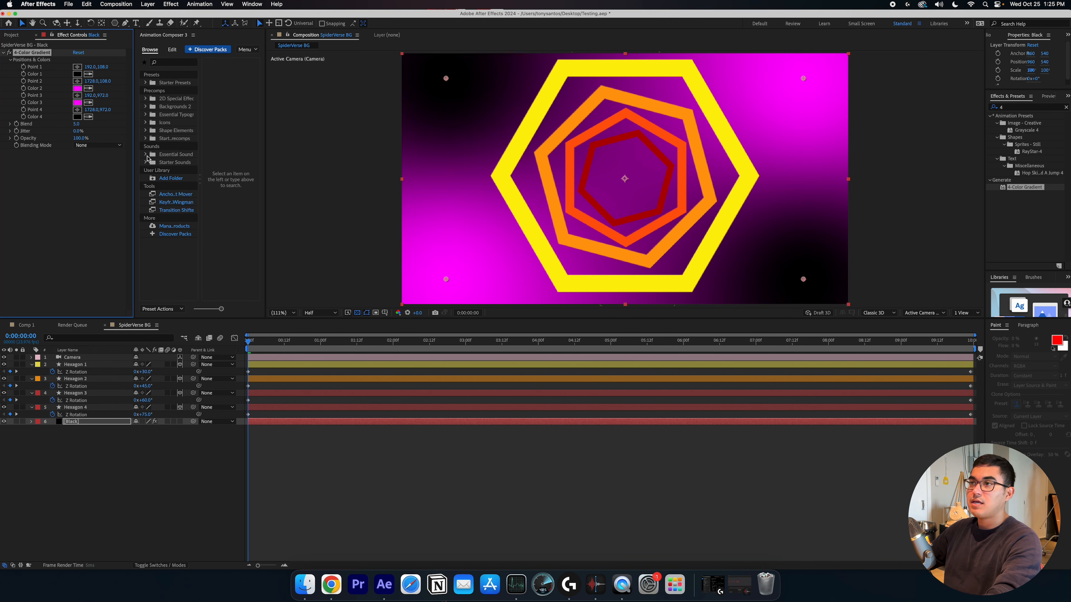
pyautogui.click(34, 153)
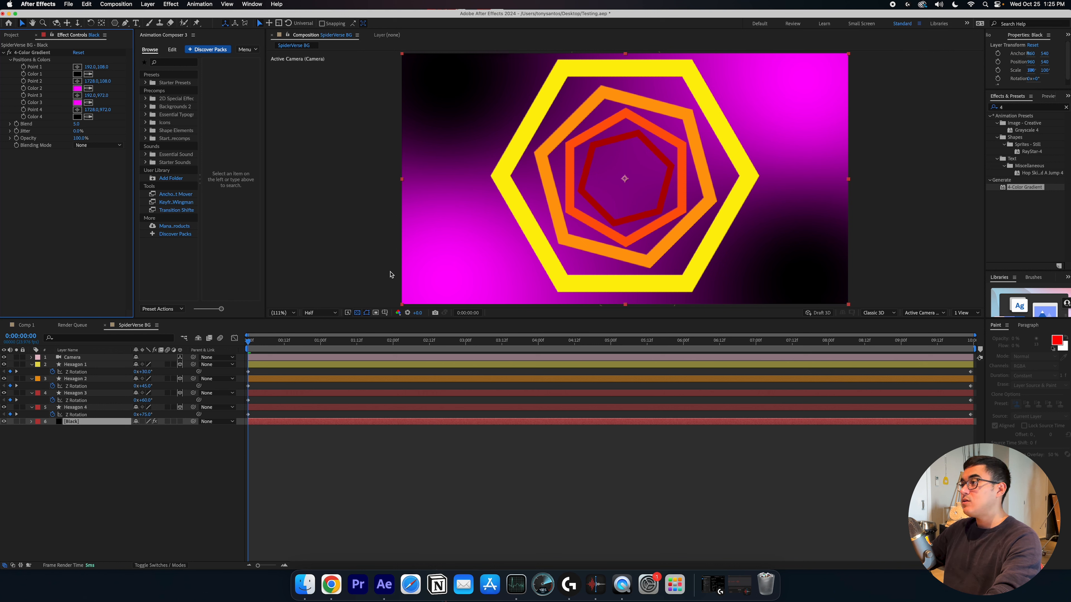
# Select the 4-Color Gradient effect and drag Point 3 down-left, outside the frame's lower-left corner
pyautogui.scroll(-1, 363, 258)
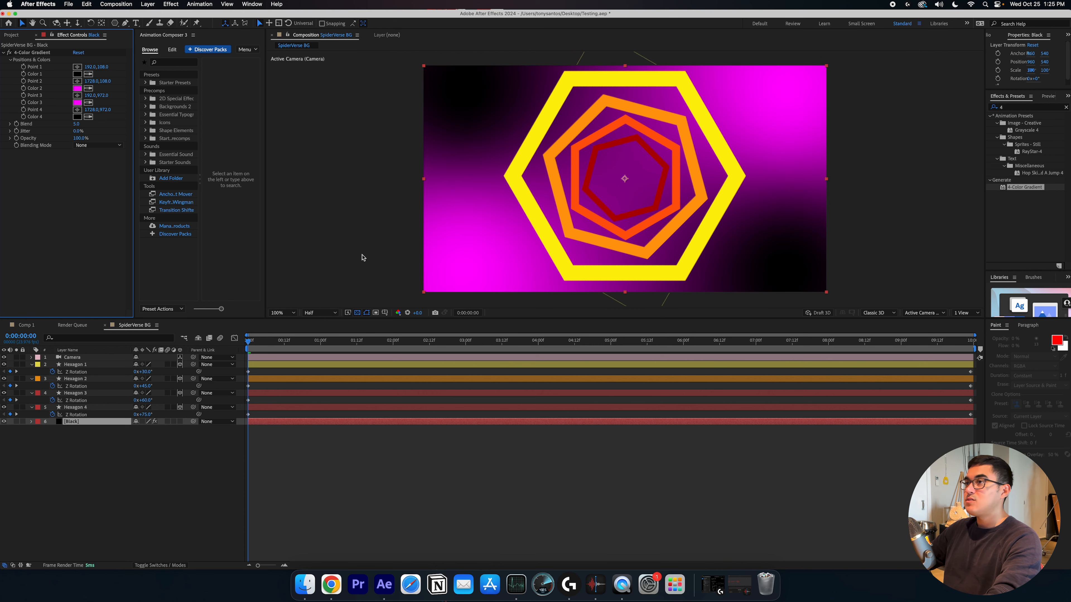
pyautogui.click(58, 53)
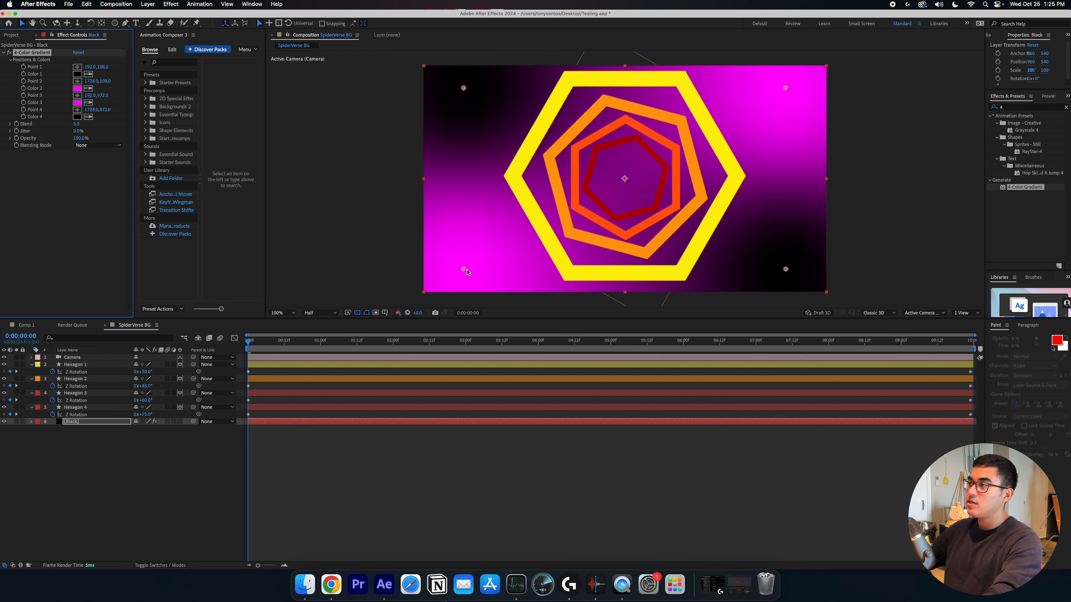
pyautogui.moveTo(467, 272); pyautogui.dragTo(322, 356)
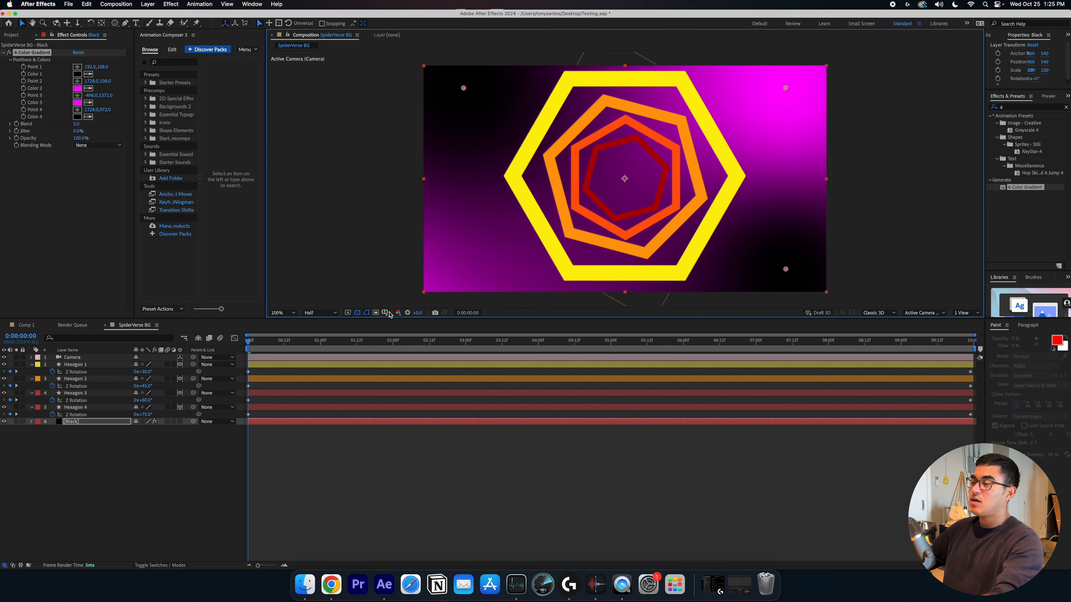
# Move Point 2 beyond the frame's top-right corner and fine-tune the positions of Point 2 and Point 3
pyautogui.press(',')
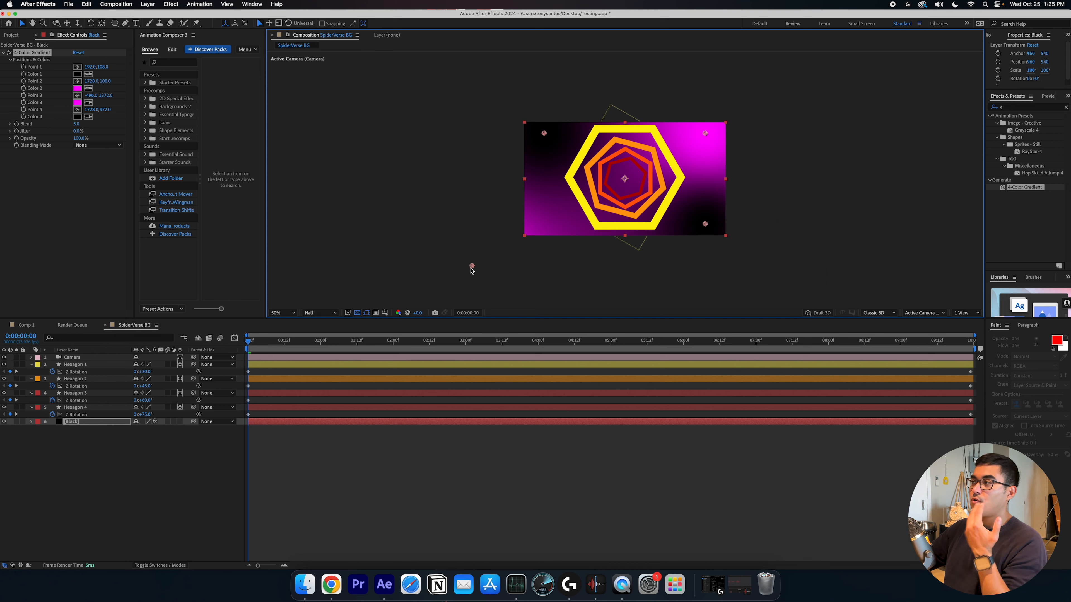
pyautogui.moveTo(734, 124); pyautogui.dragTo(794, 84)
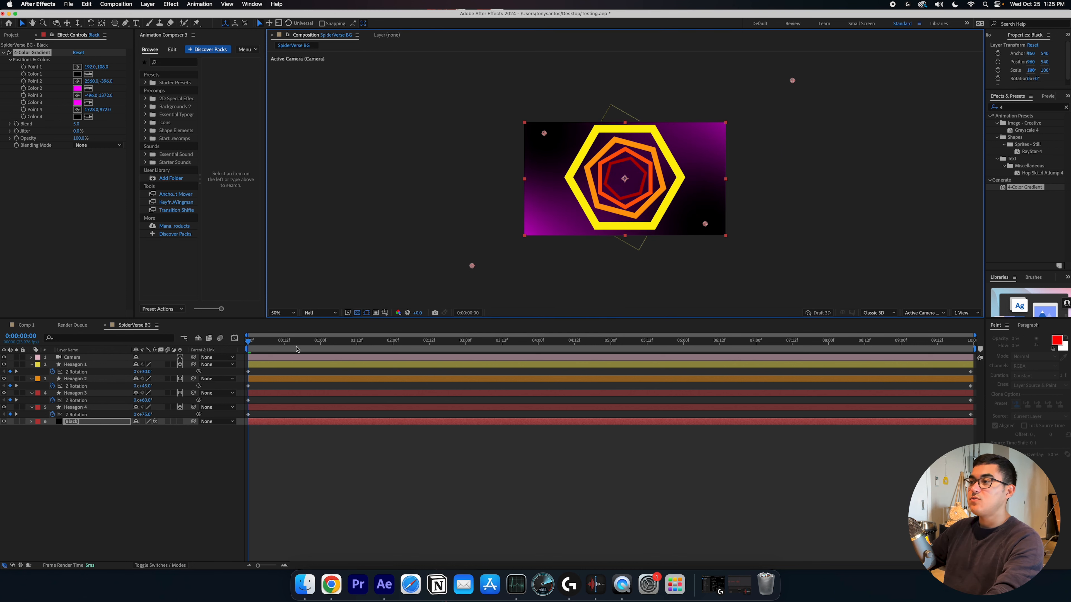
pyautogui.moveTo(271, 344); pyautogui.dragTo(184, 358)
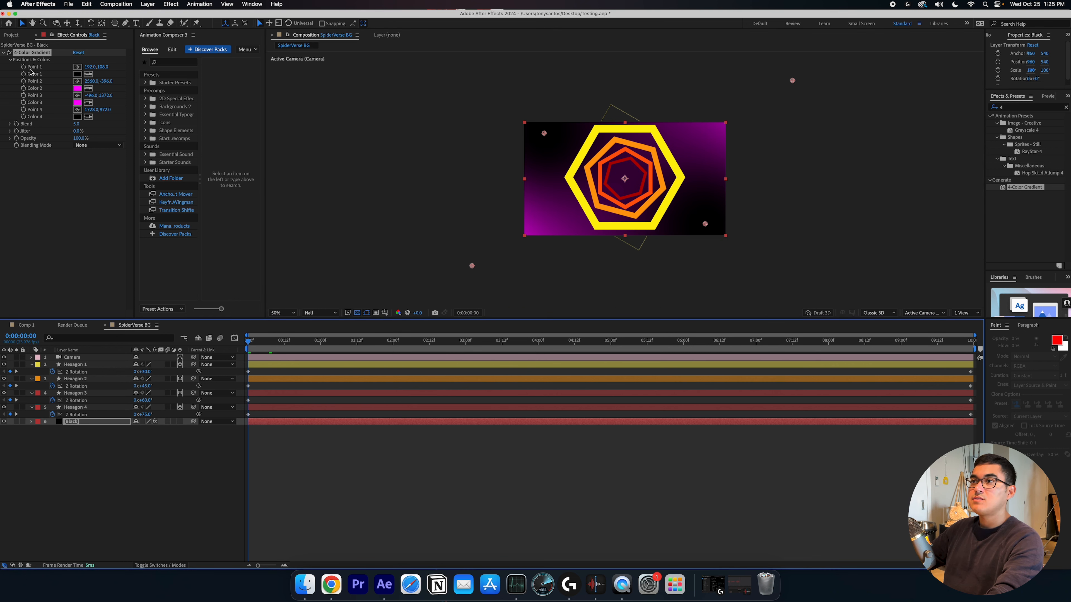
pyautogui.click(37, 71)
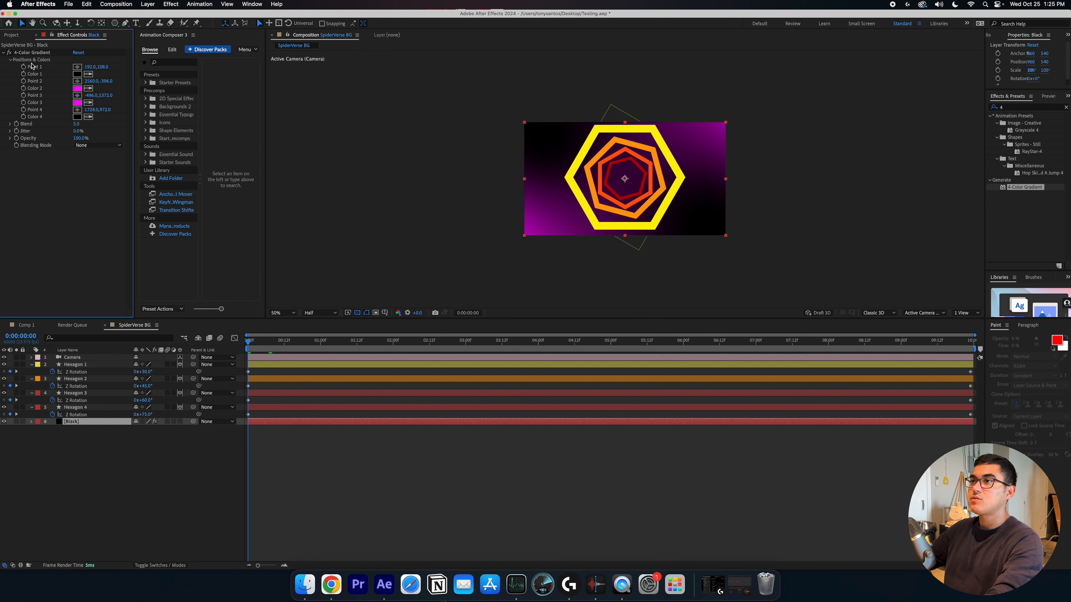
pyautogui.click(37, 53)
pyautogui.moveTo(472, 266)
pyautogui.mouseDown()
pyautogui.moveTo(466, 250)
pyautogui.moveTo(482, 247)
pyautogui.moveTo(468, 253)
pyautogui.moveTo(487, 272)
pyautogui.moveTo(486, 258)
pyautogui.mouseUp()
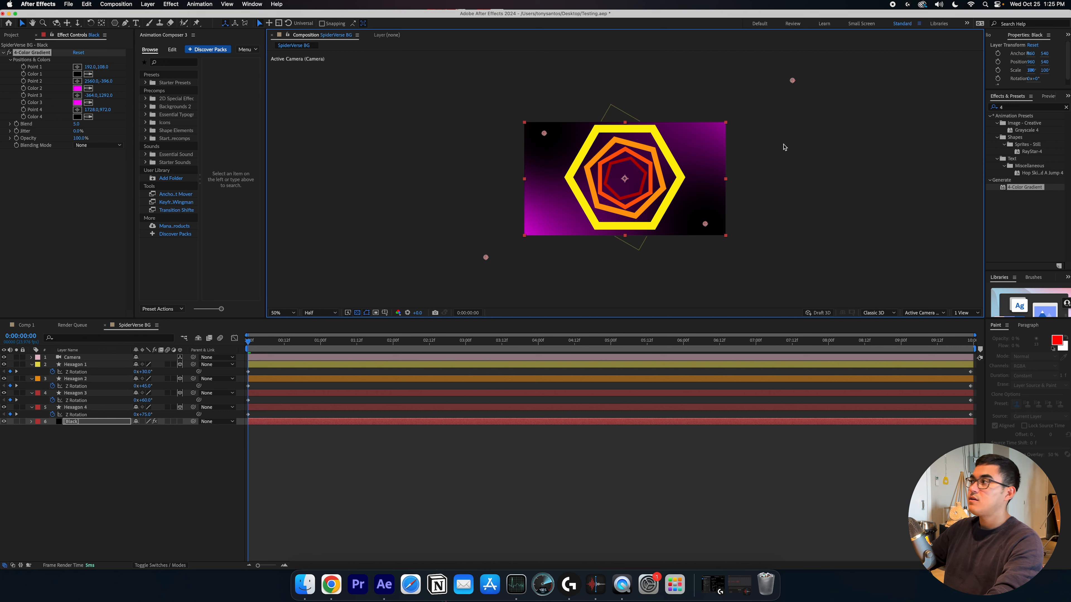
pyautogui.moveTo(793, 82); pyautogui.dragTo(803, 99)
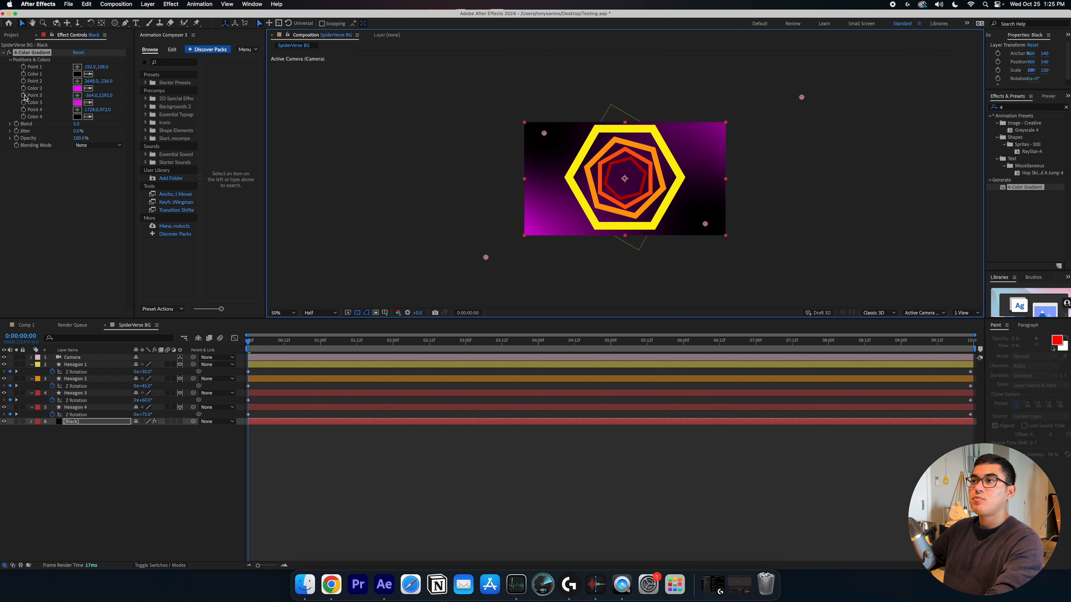
# Keyframe Point 2 and Point 3 at the start, then at the composition's end move Point 3 up and Point 2 down-right
pyautogui.click(22, 85)
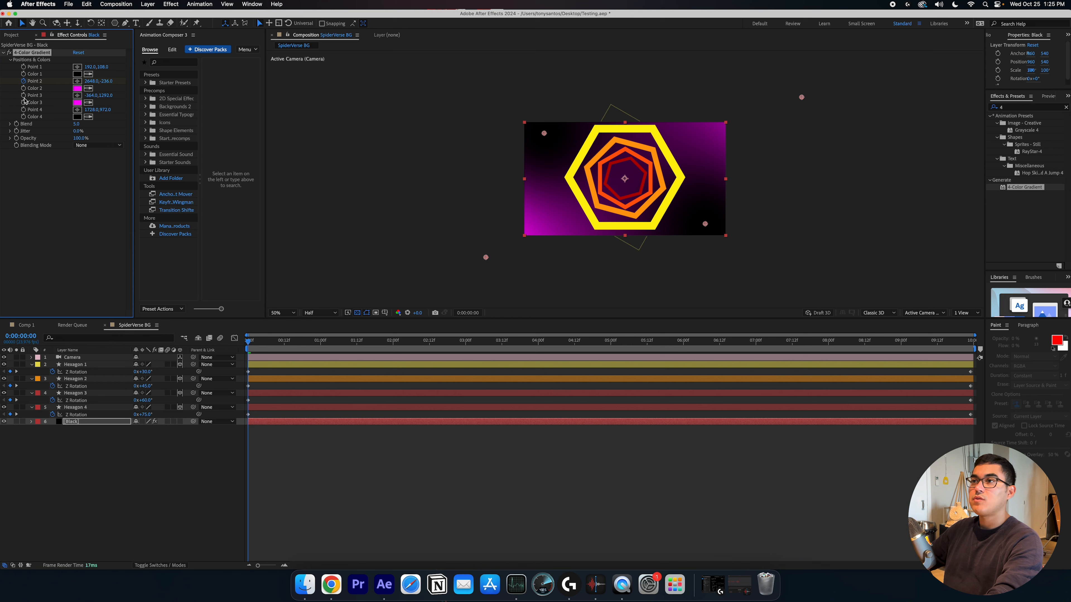
pyautogui.click(23, 96)
pyautogui.press('space')
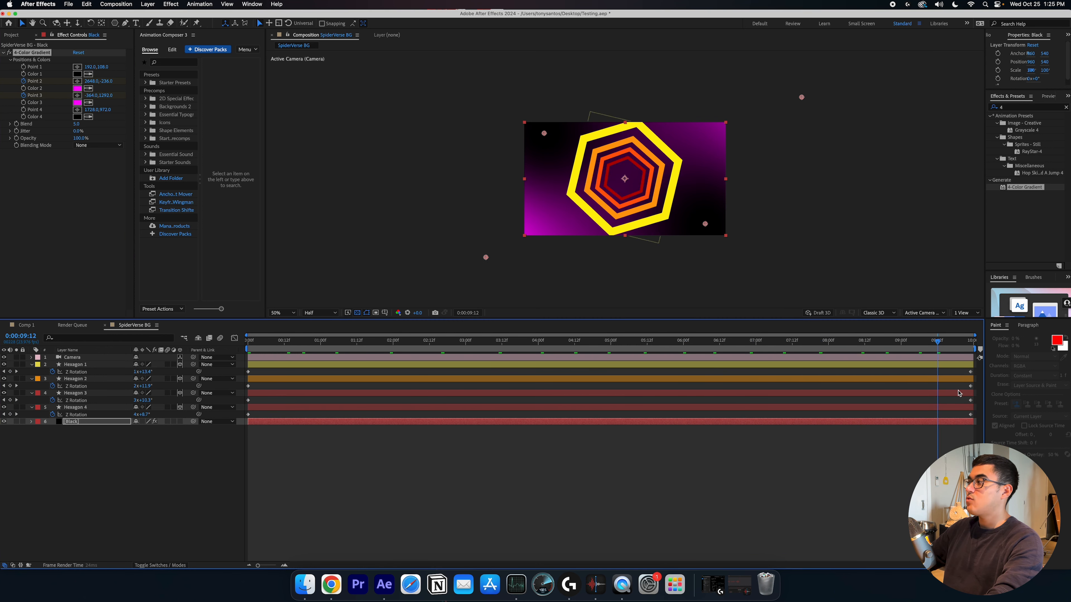
pyautogui.moveTo(485, 257); pyautogui.dragTo(485, 197)
pyautogui.moveTo(803, 100); pyautogui.dragTo(842, 168)
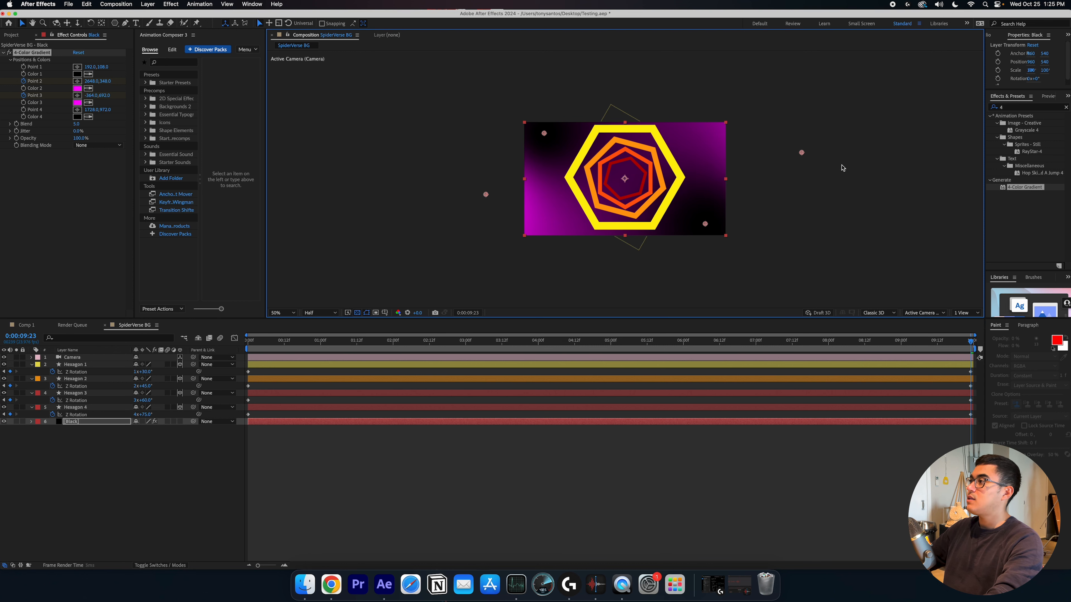
# Preview the gradient and hexagon animation from the start of the composition at fit-to-view size
pyautogui.moveTo(276, 341); pyautogui.dragTo(247, 341)
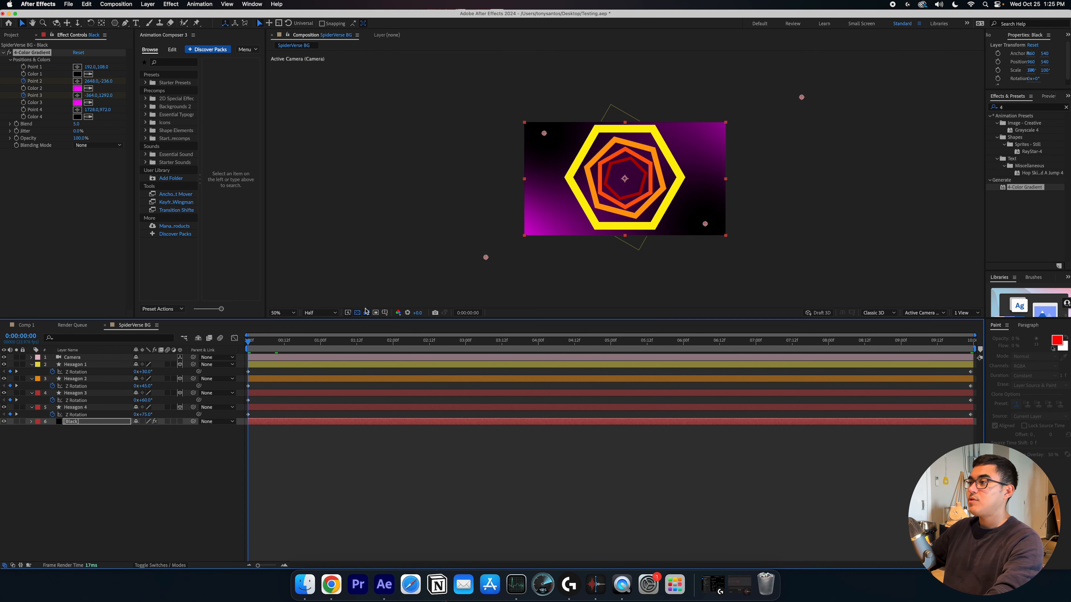
pyautogui.click(282, 314)
pyautogui.click(287, 320)
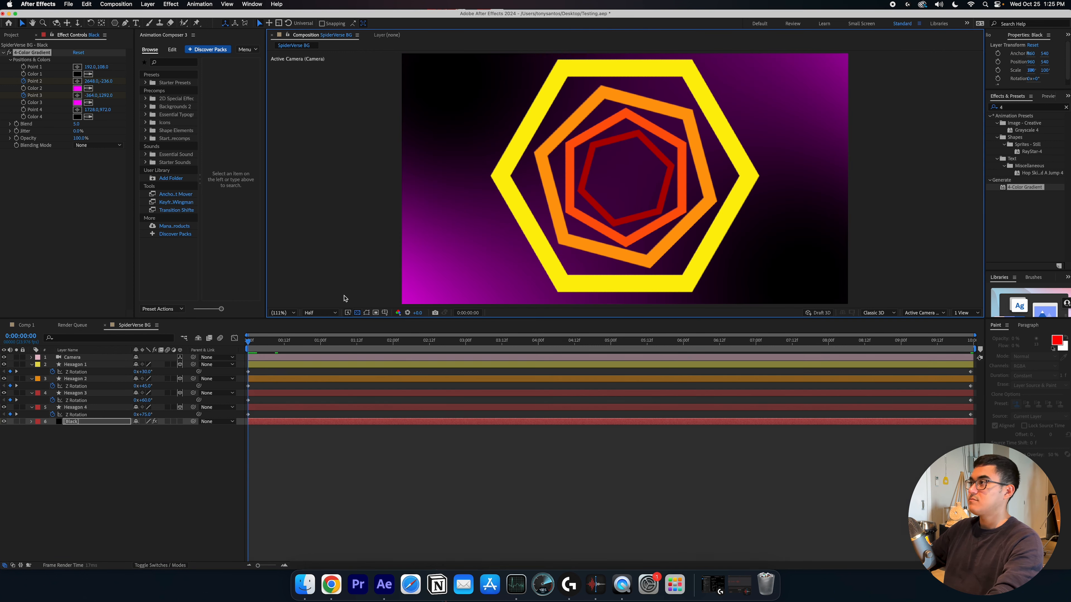
pyautogui.press('space')
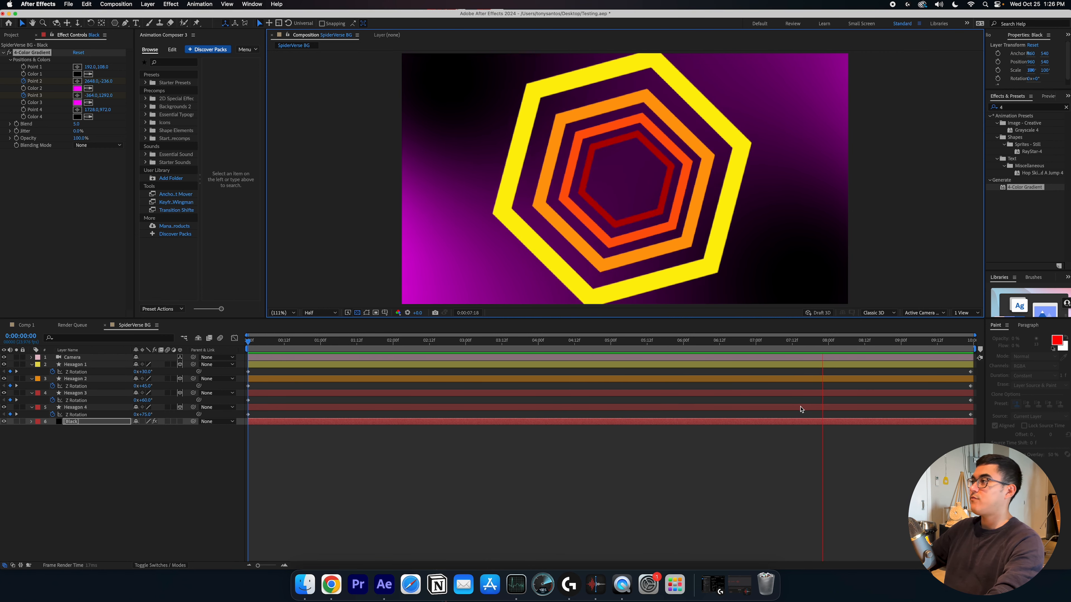
pyautogui.click(567, 433)
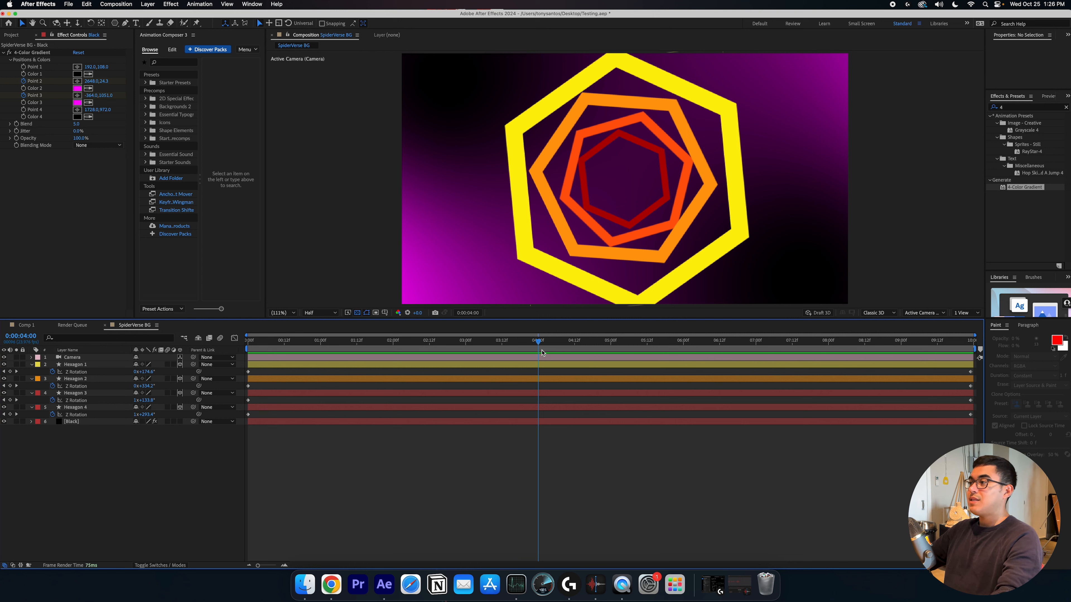
pyautogui.moveTo(538, 342); pyautogui.dragTo(325, 366)
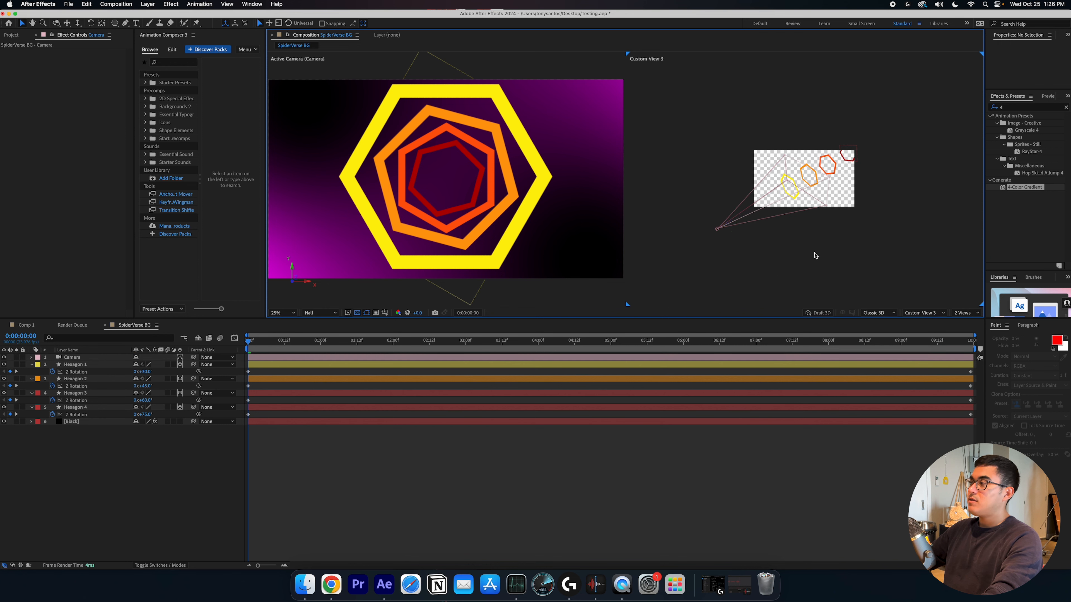
# Zoom the custom view in on the scene, select the camera and drag it to reposition it
pyautogui.scroll(-2, 817, 255)
pyautogui.scroll(5, 817, 253)
pyautogui.scroll(-2, 817, 251)
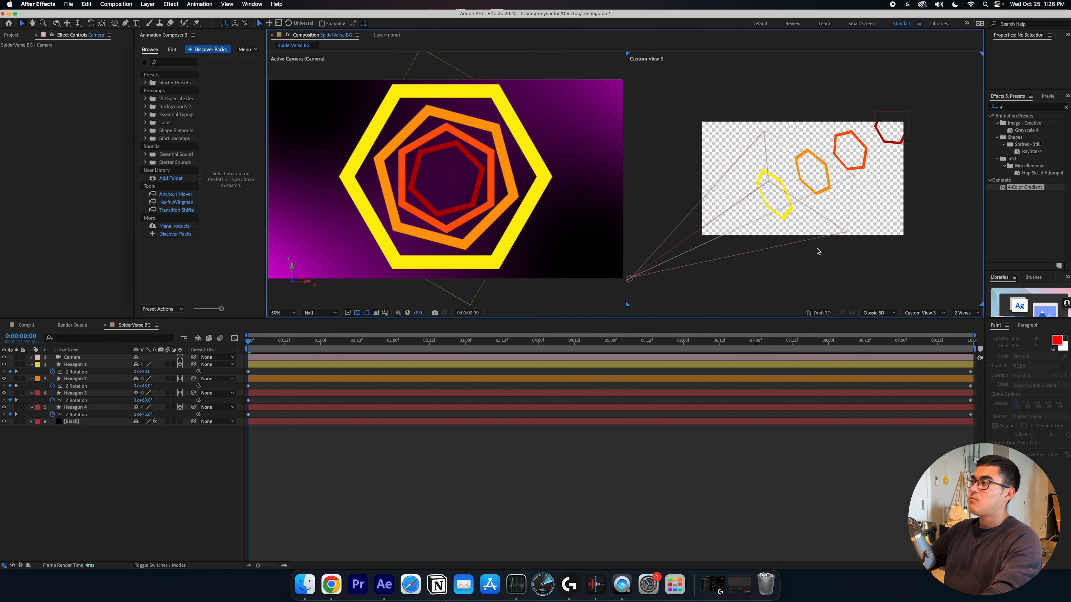
pyautogui.scroll(-2, 815, 248)
pyautogui.click(722, 231)
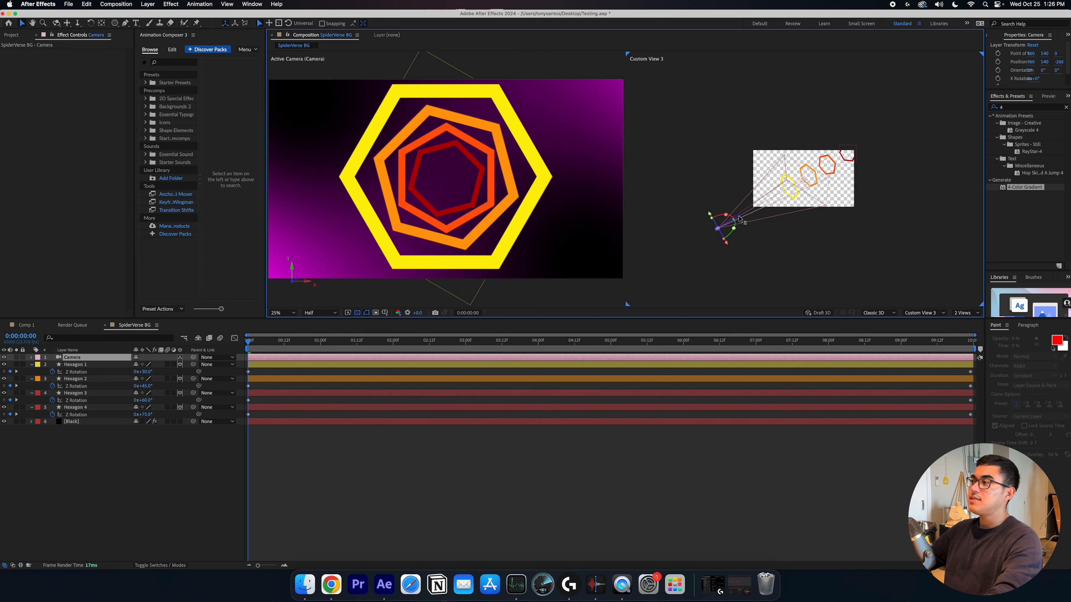
pyautogui.moveTo(740, 219); pyautogui.dragTo(725, 247)
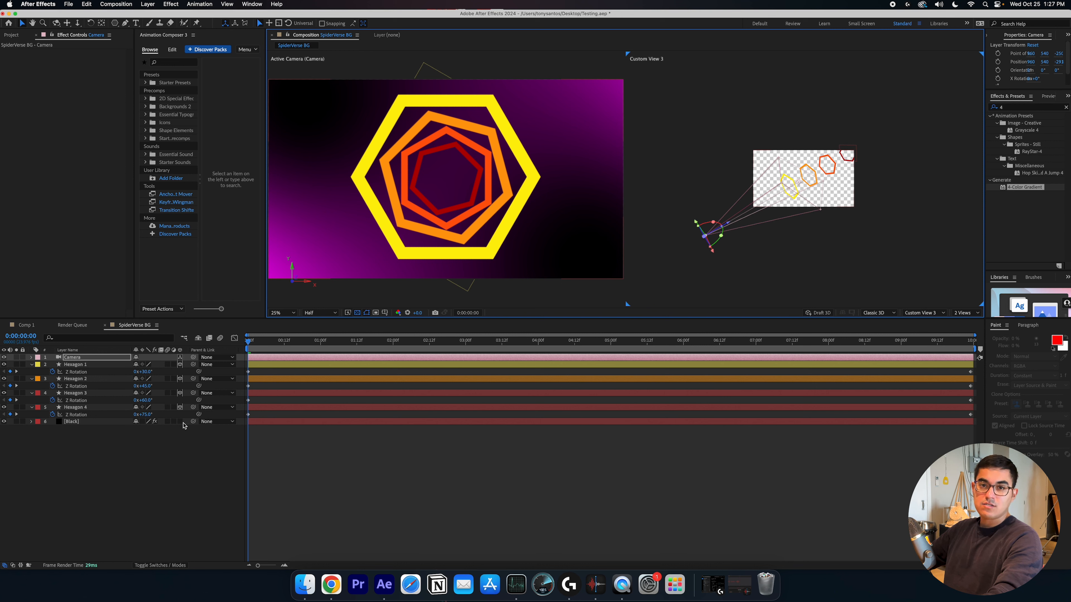
# Try switching the Black solid to a 3D layer
pyautogui.click(180, 422)
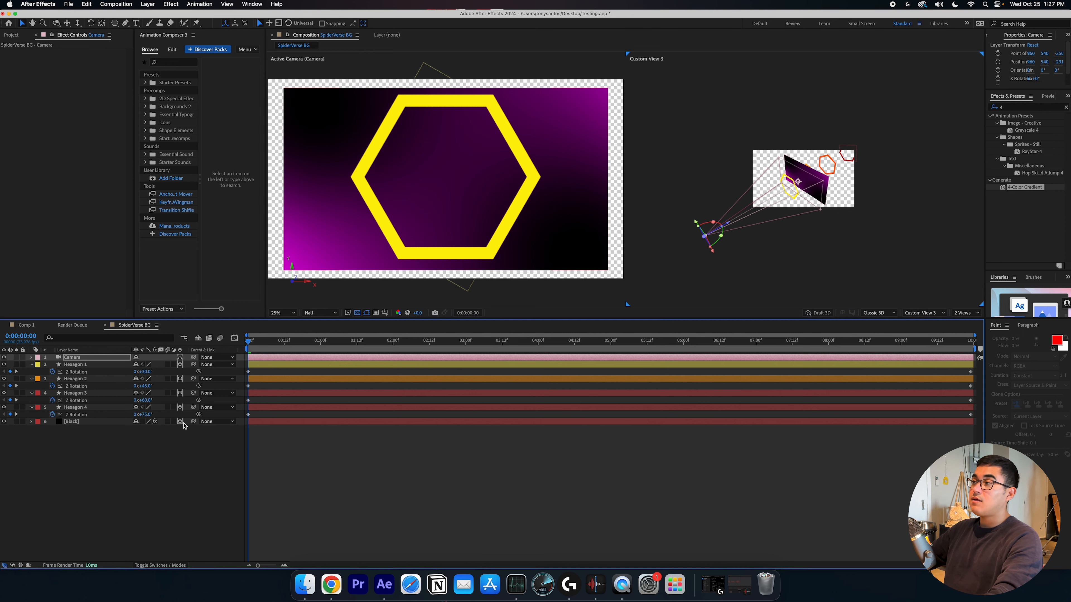
pyautogui.moveTo(731, 224)
pyautogui.mouseDown()
pyautogui.moveTo(759, 206)
pyautogui.moveTo(665, 260)
pyautogui.moveTo(771, 196)
pyautogui.moveTo(732, 224)
pyautogui.mouseUp()
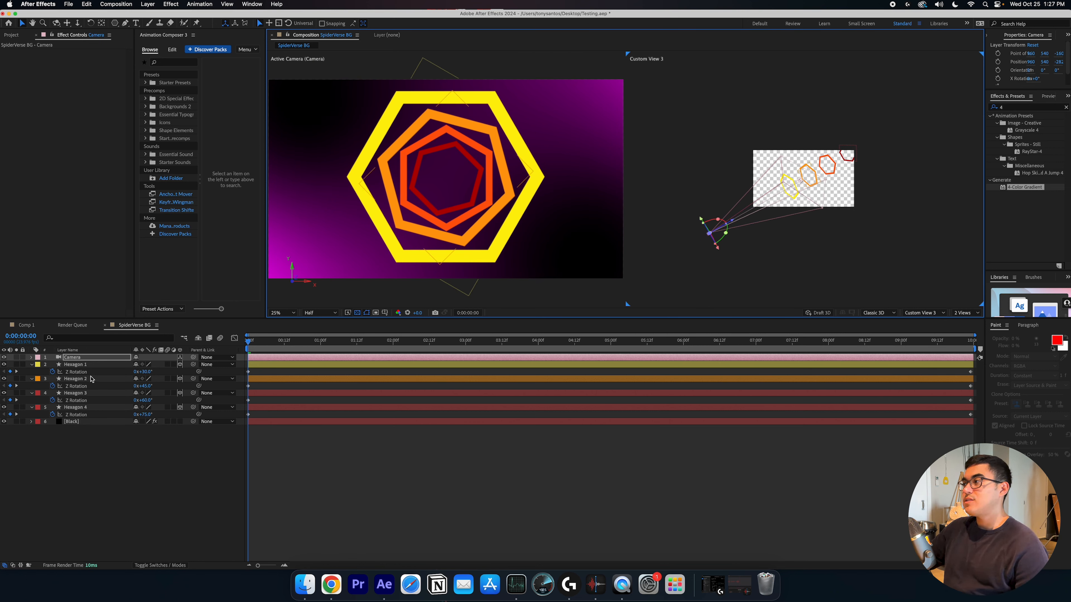
# Reveal the camera's Transform properties and nudge the camera's position in the custom view
pyautogui.click(32, 357)
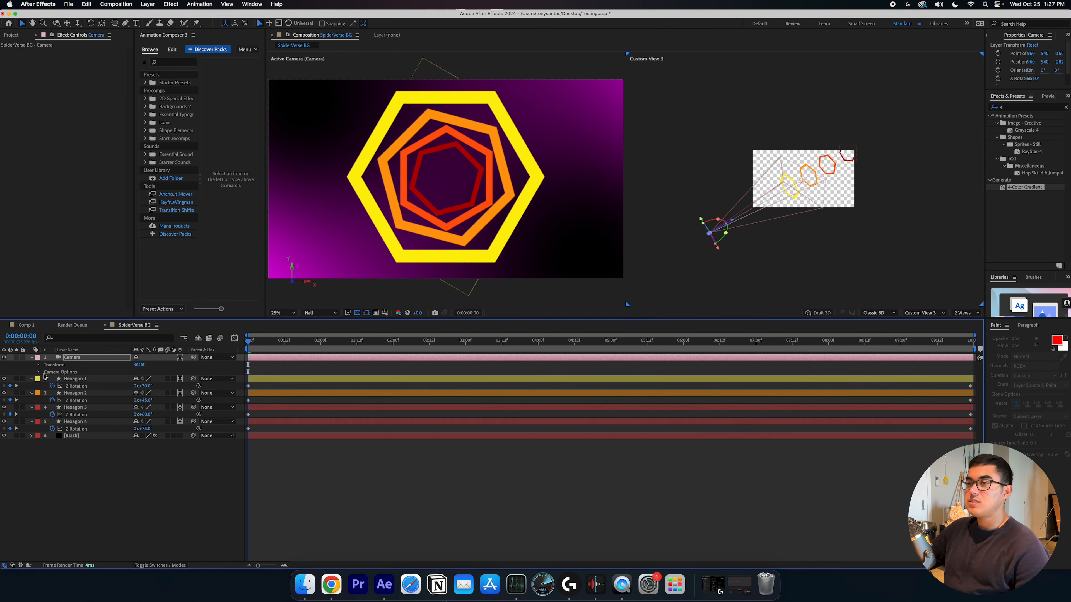
pyautogui.click(39, 365)
pyautogui.click(31, 392)
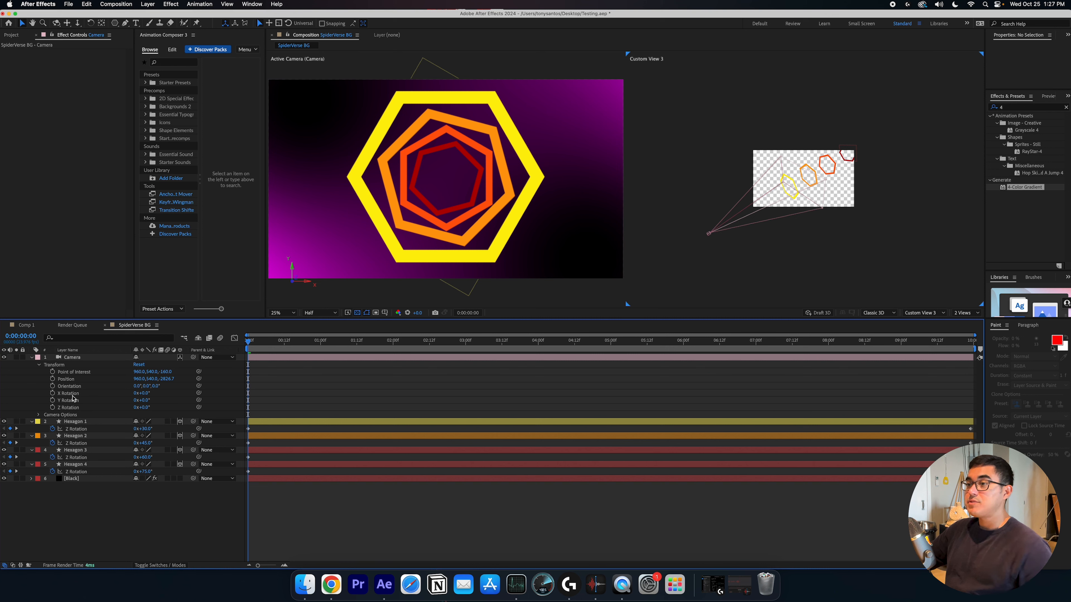
pyautogui.click(714, 230)
pyautogui.moveTo(735, 226)
pyautogui.mouseDown()
pyautogui.moveTo(794, 199)
pyautogui.moveTo(741, 227)
pyautogui.mouseUp()
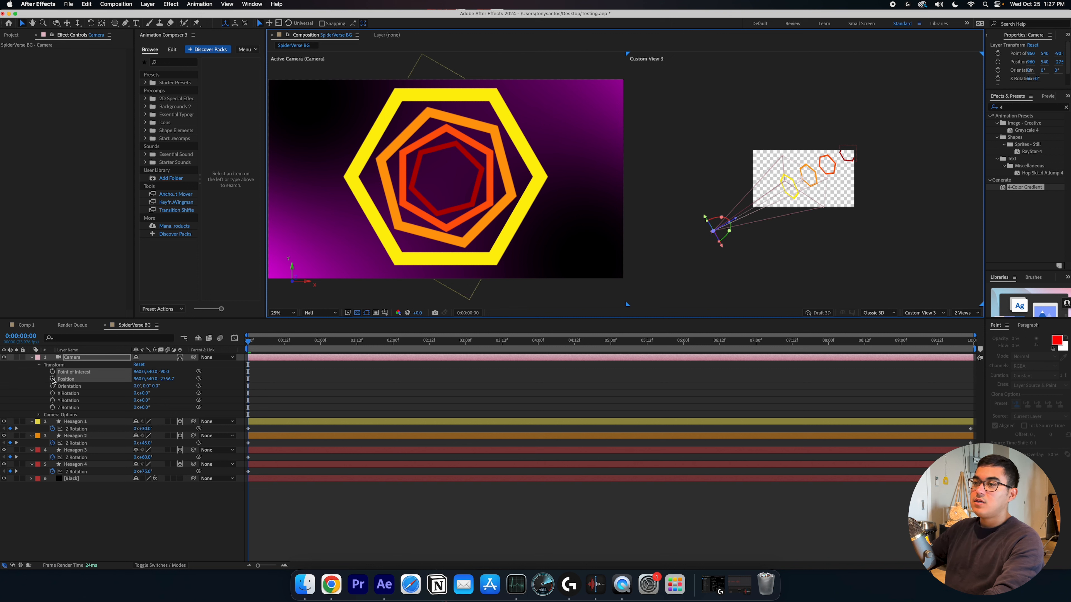
# Keyframe the camera's Position and Point of Interest at the start, then at the end push the camera forward into the hexagons
pyautogui.click(52, 379)
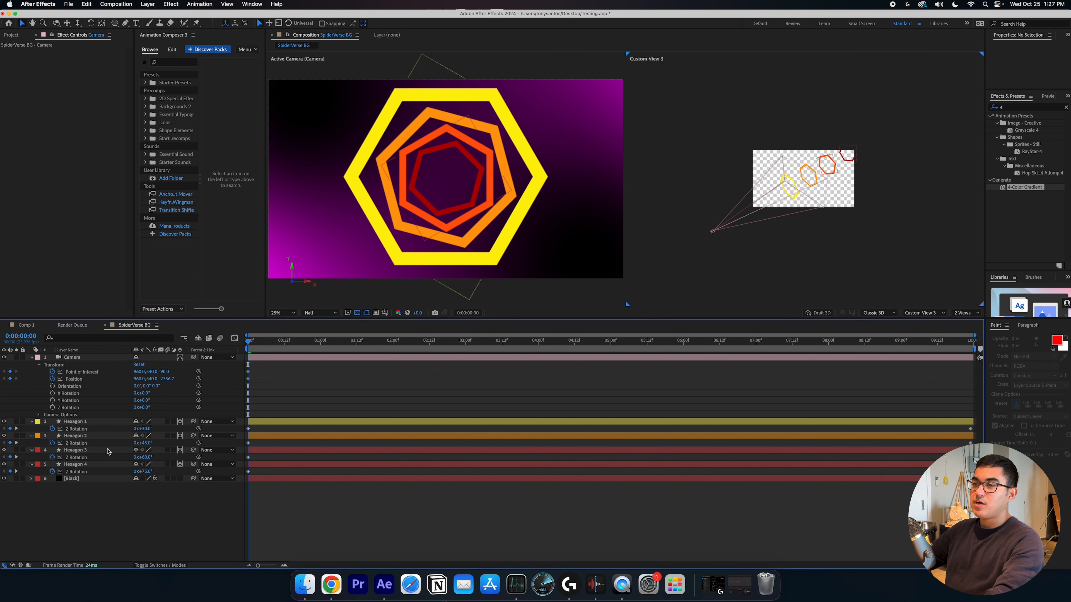
pyautogui.click(52, 372)
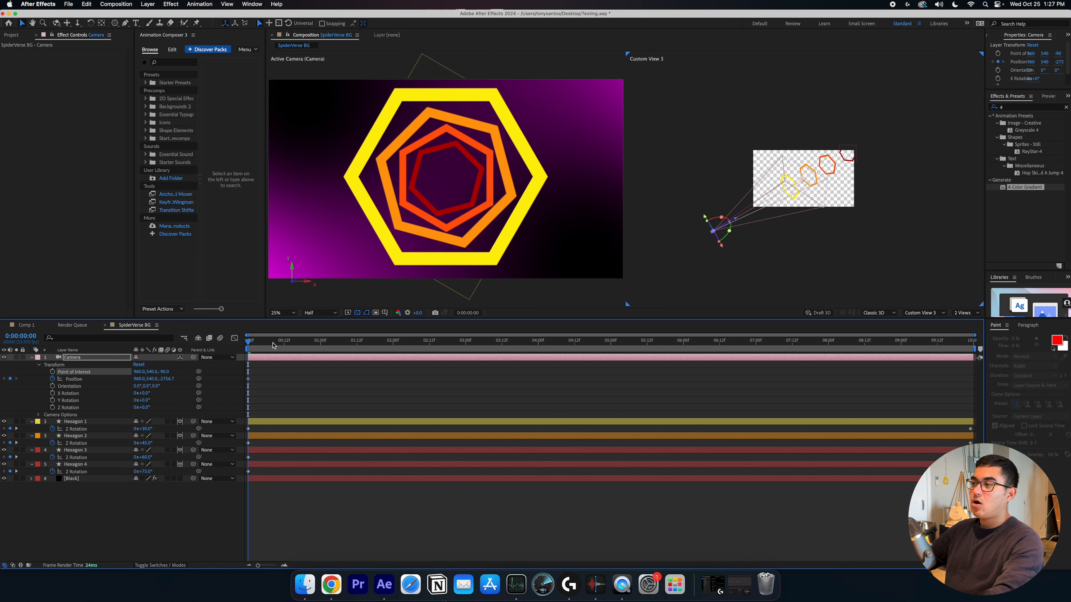
pyautogui.moveTo(278, 341); pyautogui.dragTo(985, 375)
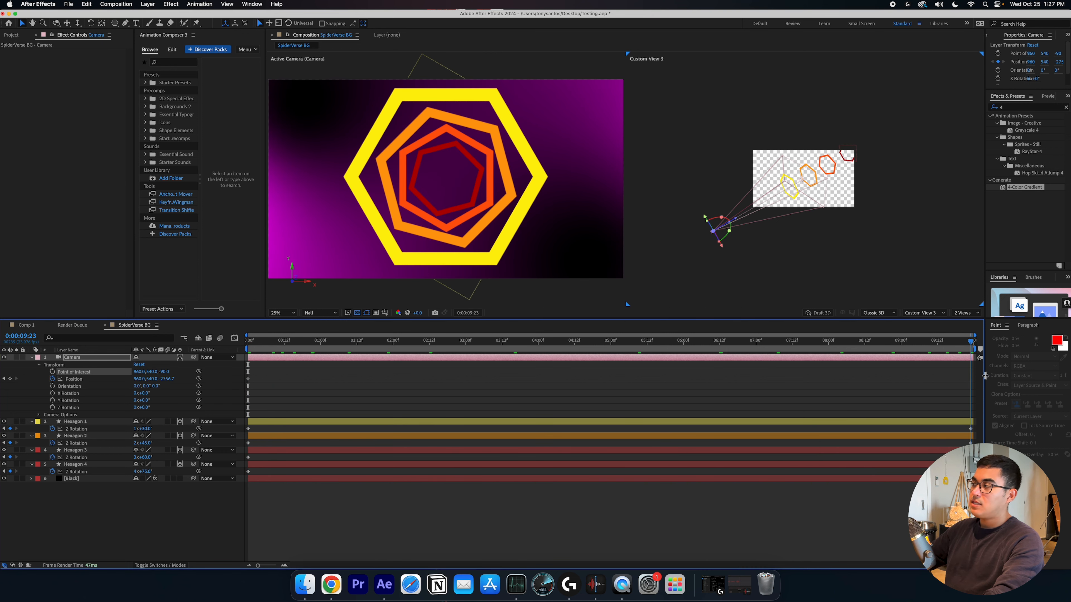
pyautogui.click(735, 223)
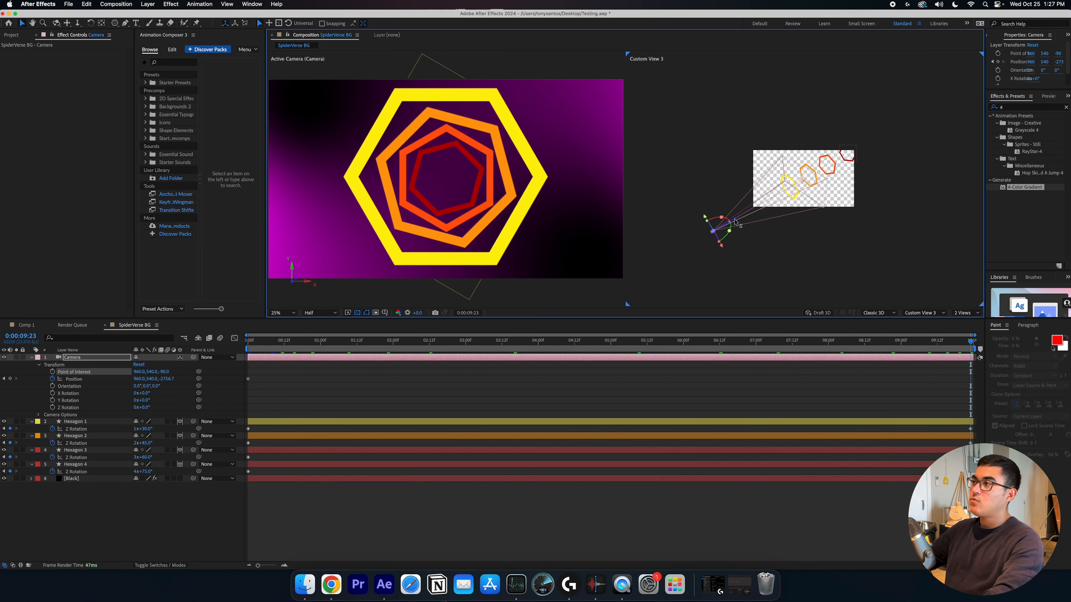
pyautogui.moveTo(735, 222); pyautogui.dragTo(799, 188)
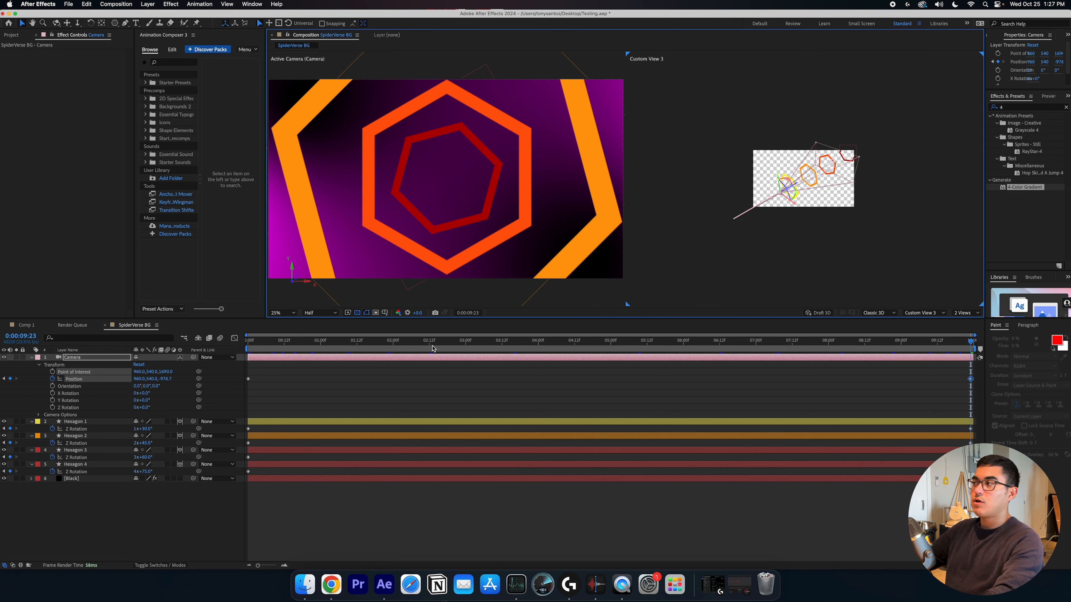
# Preview the camera fly-through animation from the start of the composition
pyautogui.click(285, 355)
pyautogui.press('Home')
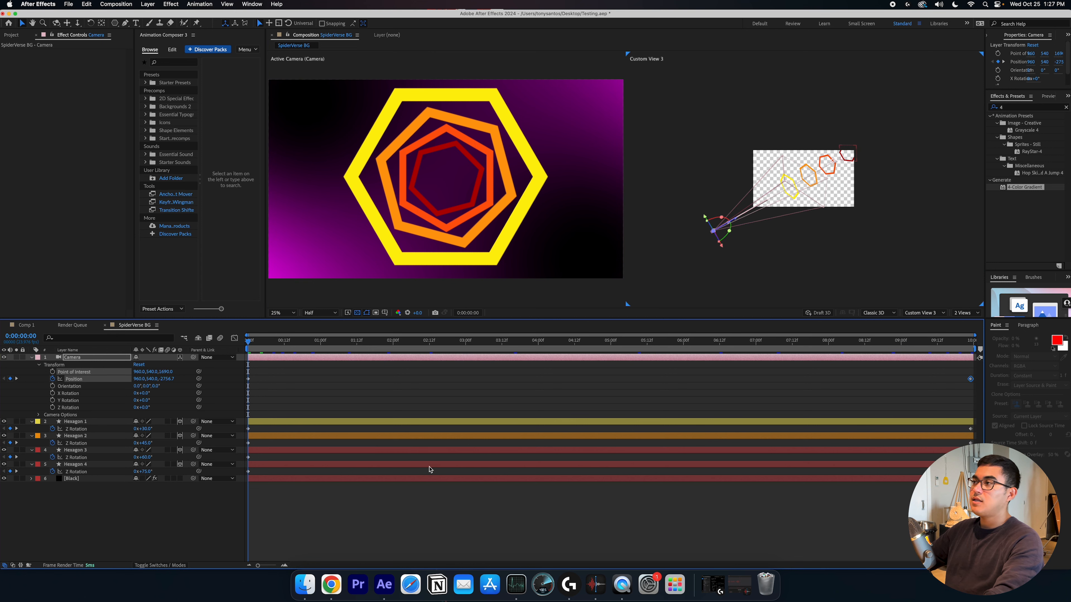
pyautogui.press('space')
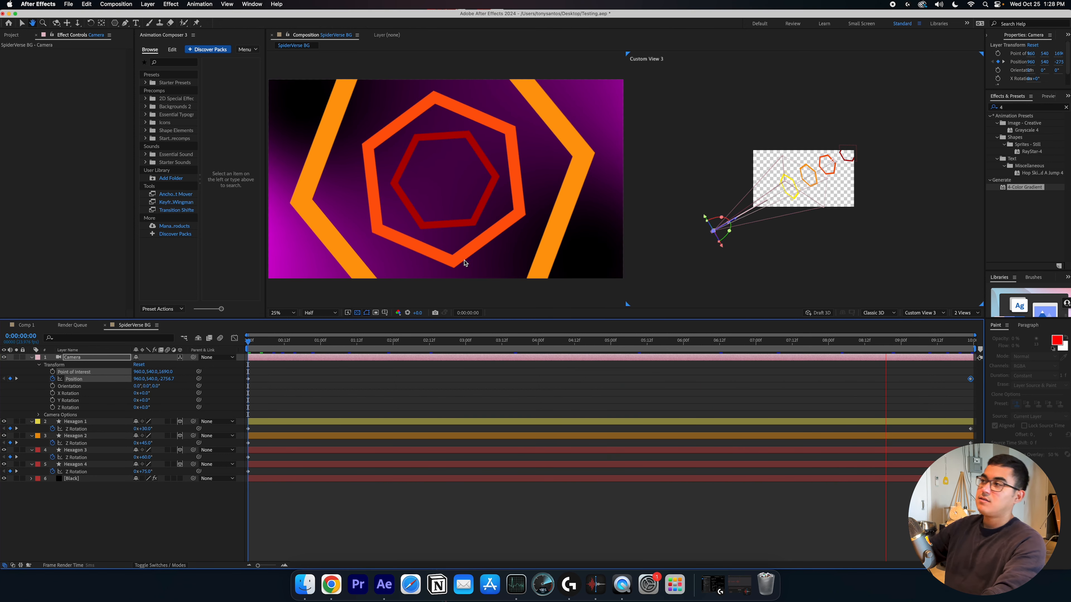
pyautogui.press('space')
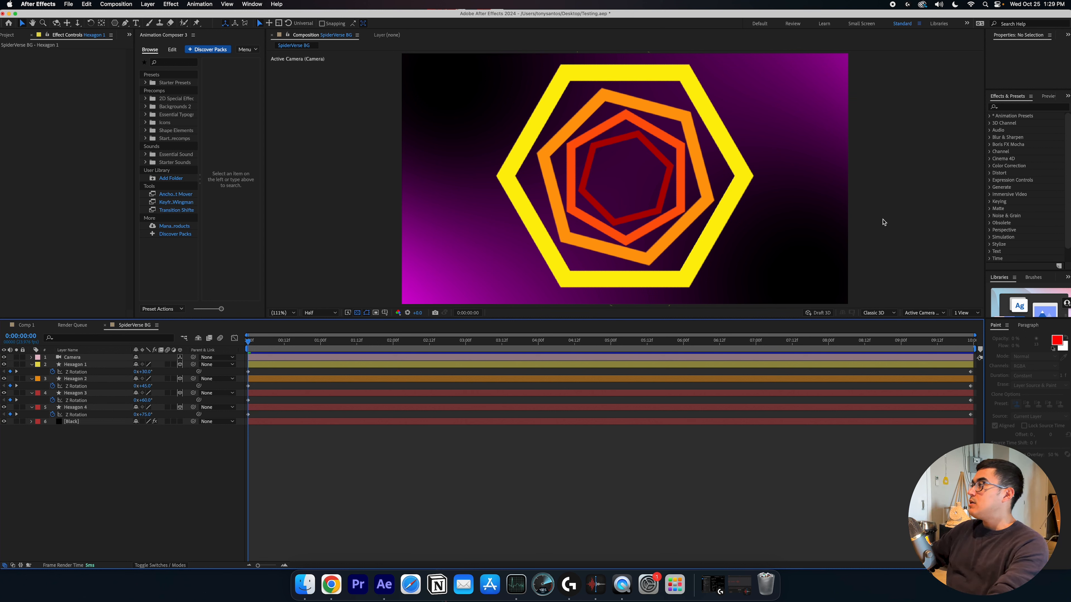
# Search the effects for Glow and apply it to the outer yellow Hexagon 1
pyautogui.click(1019, 108)
pyautogui.write('glow')
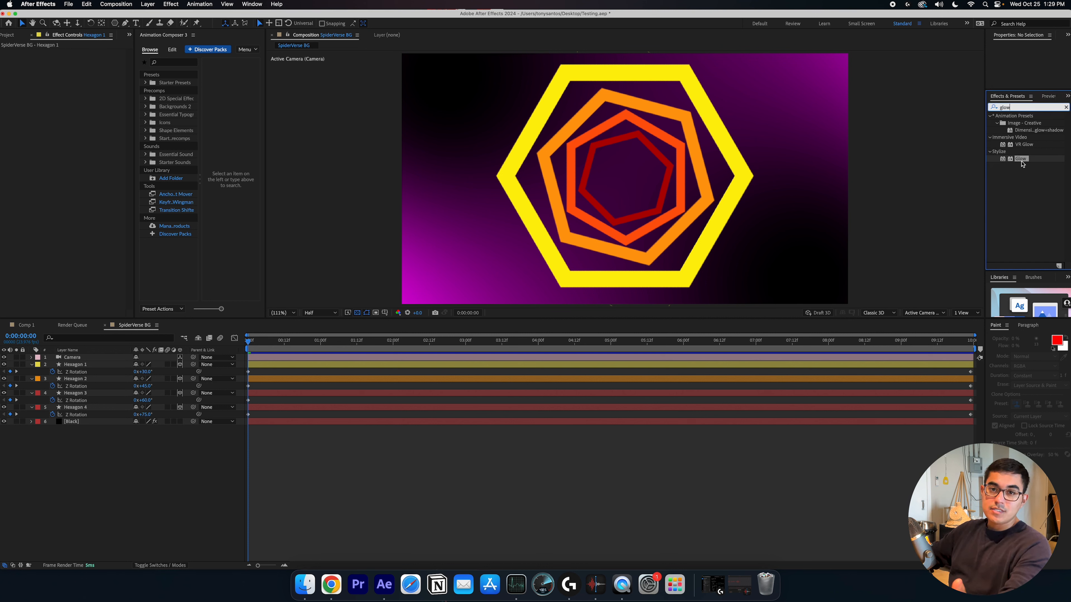
pyautogui.moveTo(1022, 159); pyautogui.dragTo(695, 234)
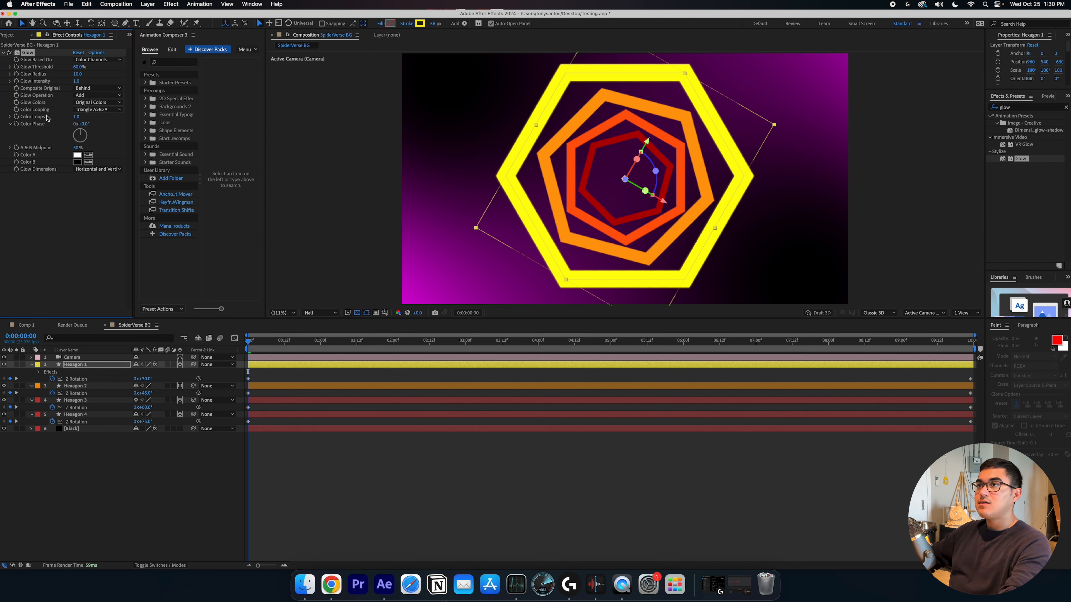
# Set Hexagon 1's Glow Radius to 77.0
pyautogui.click(10, 52)
pyautogui.click(10, 53)
pyautogui.click(10, 53)
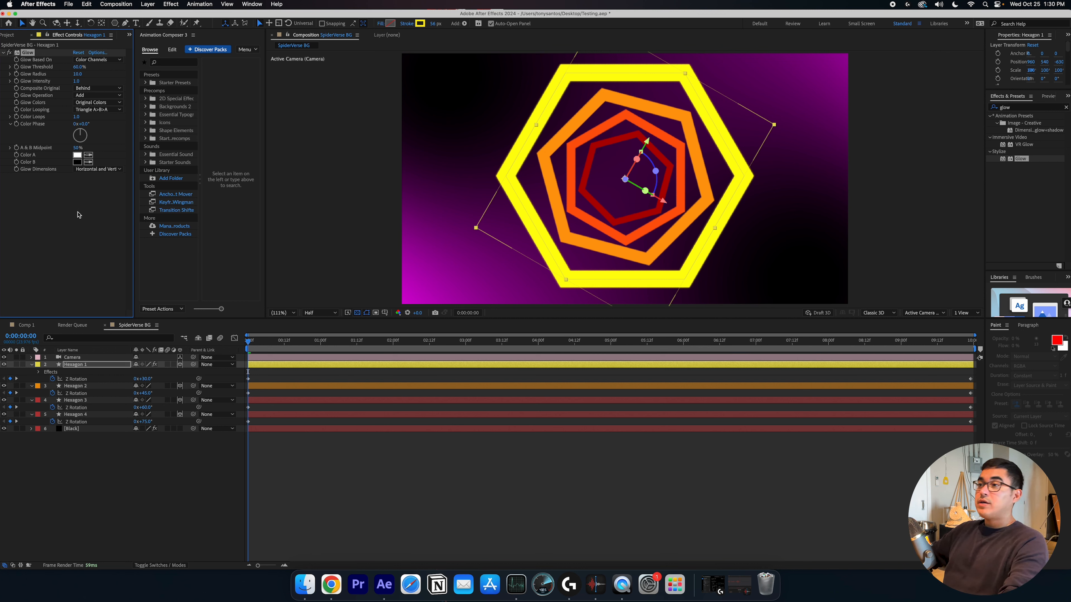
pyautogui.click(75, 230)
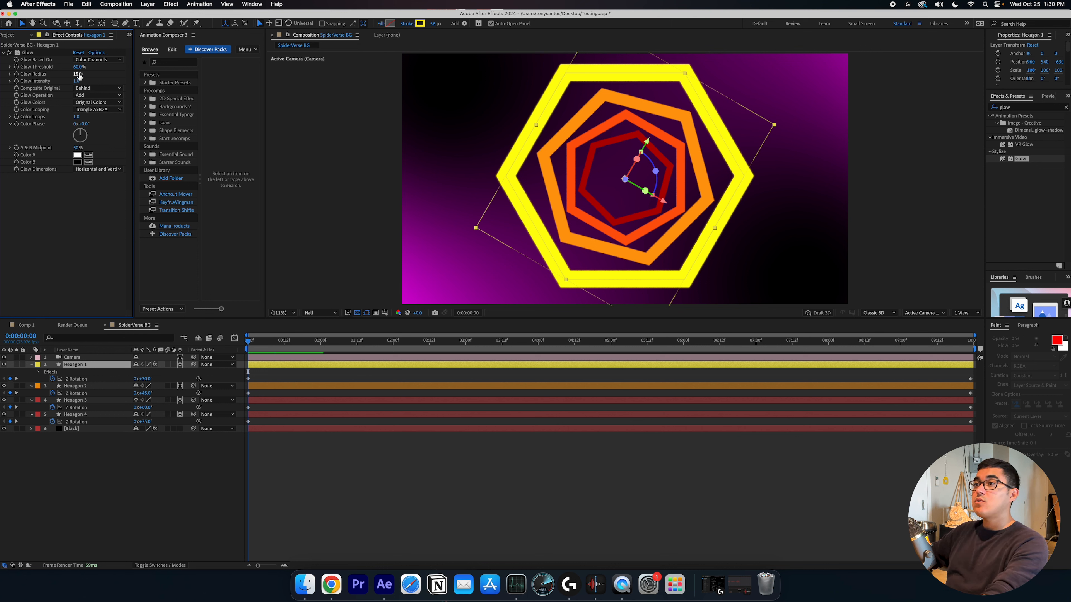
pyautogui.moveTo(78, 74); pyautogui.dragTo(116, 81)
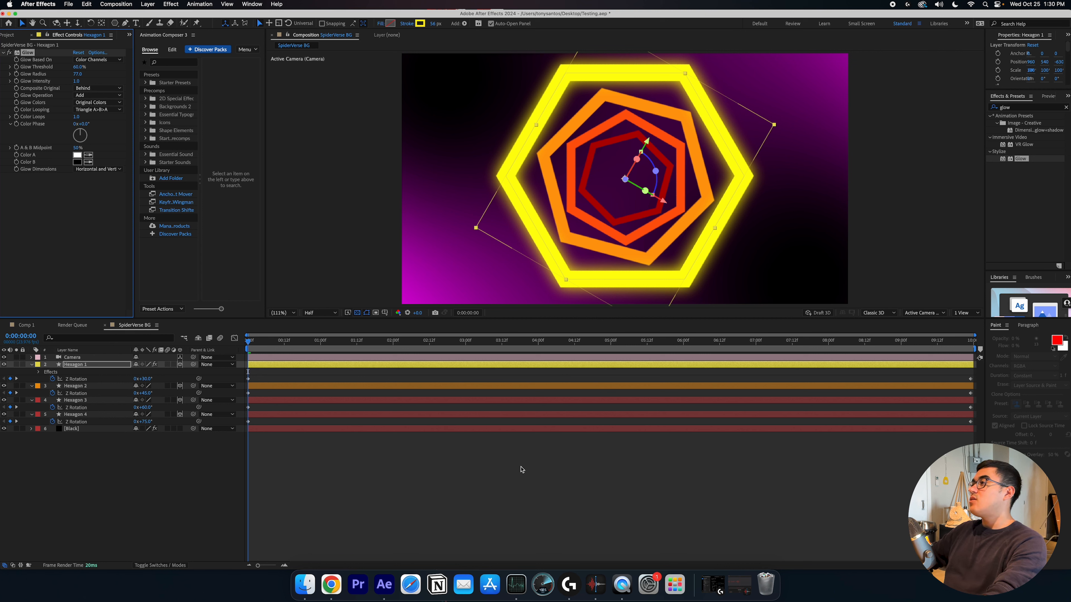
pyautogui.click(532, 476)
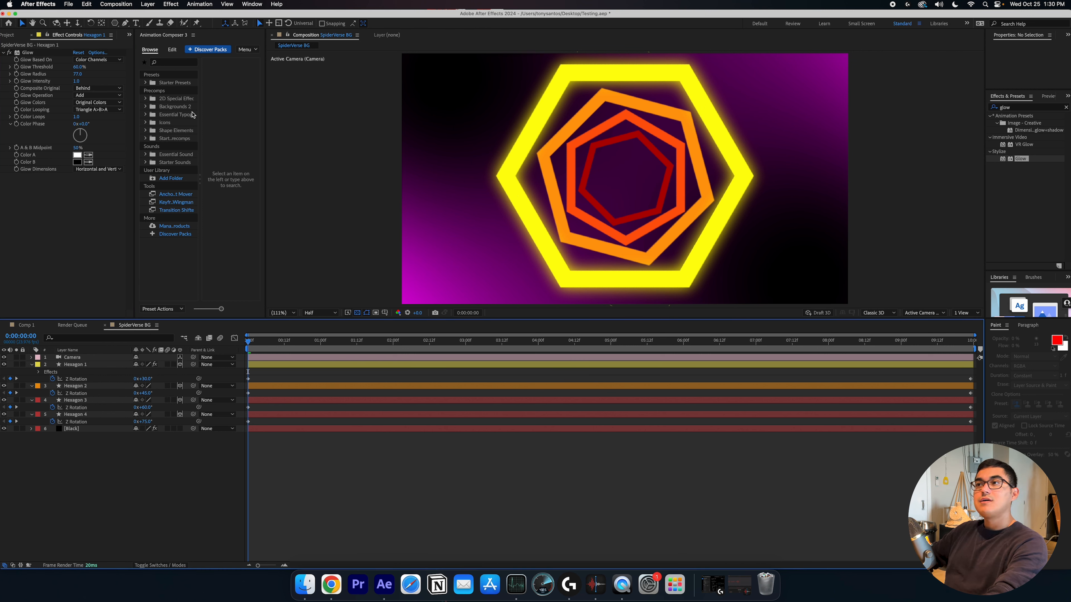
# Copy the Glow effect from Hexagon 1 and paste it onto Hexagon 2, Hexagon 3 and Hexagon 4
pyautogui.click(33, 54)
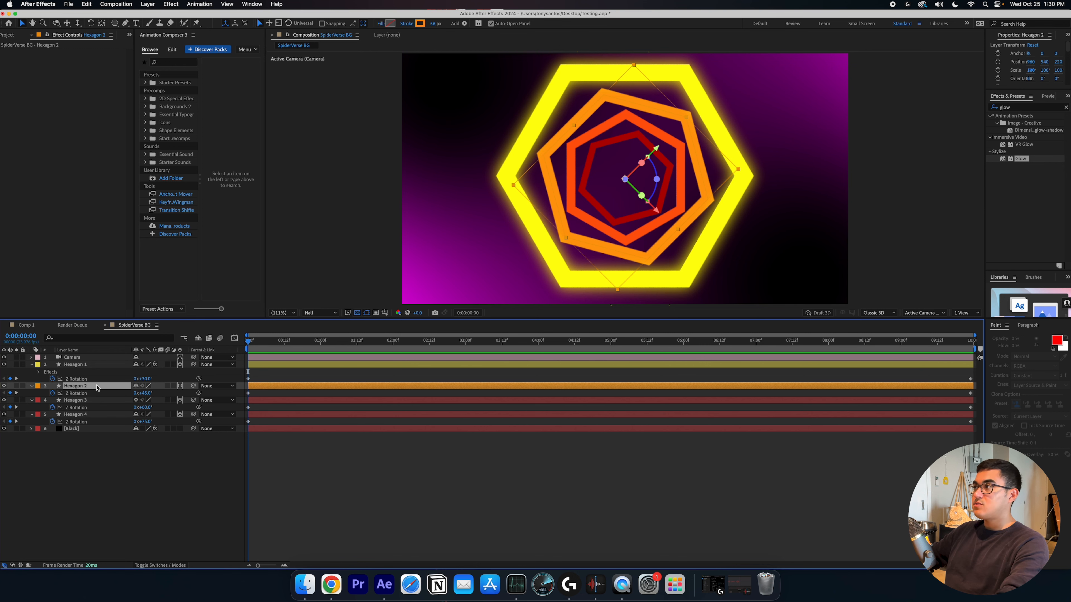
pyautogui.press('super+v')
pyautogui.click(534, 448)
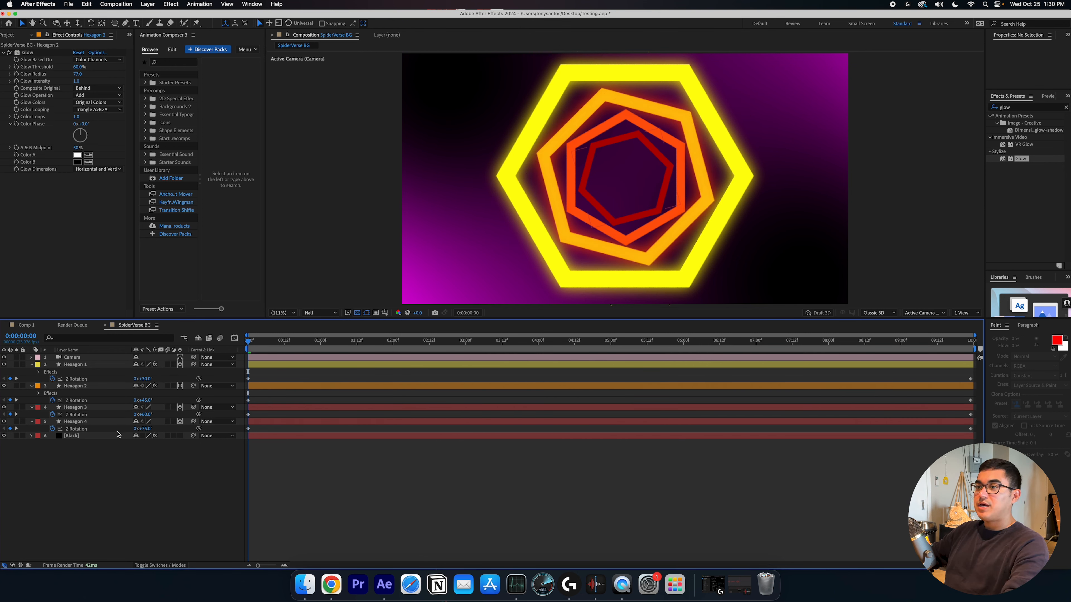
pyautogui.click(101, 408)
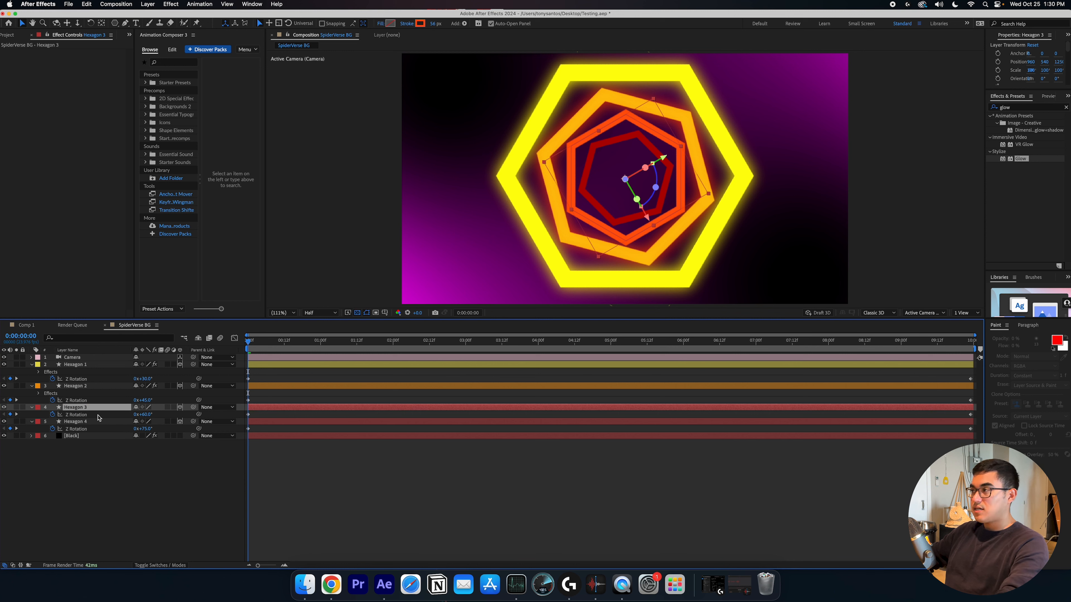
pyautogui.press('super+v')
pyautogui.click(91, 429)
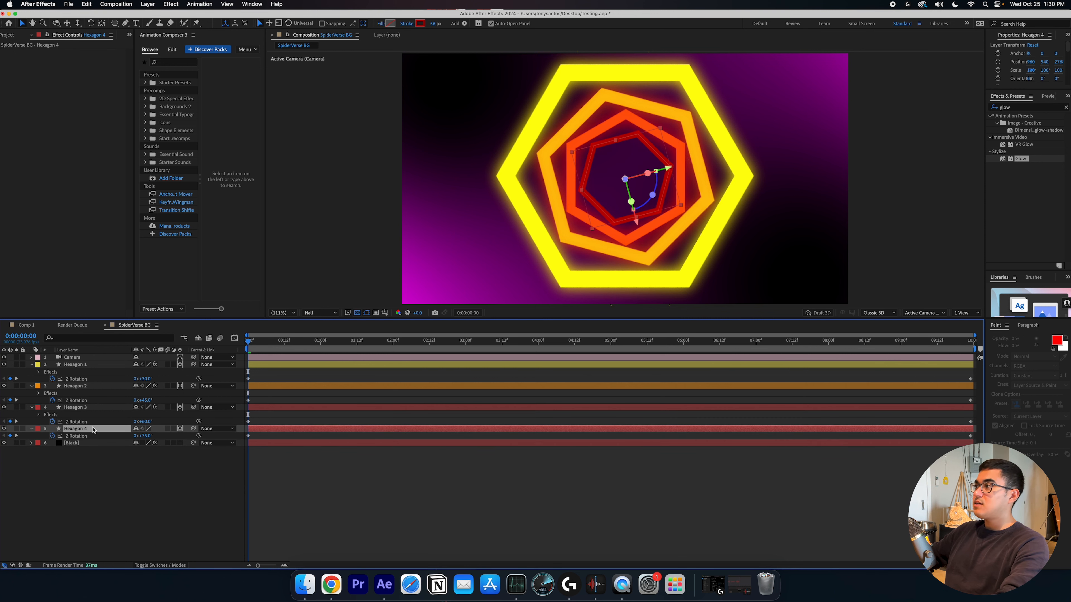
pyautogui.press('super+v')
# Play back the composition to review the glowing hexagons
pyautogui.click(445, 495)
pyautogui.press('space')
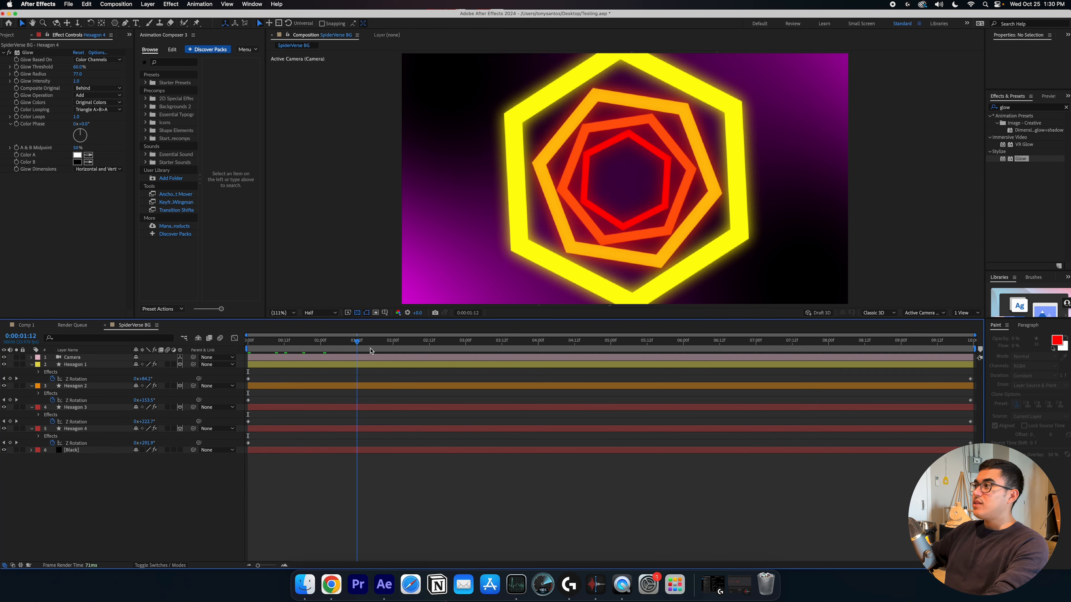
pyautogui.press('space')
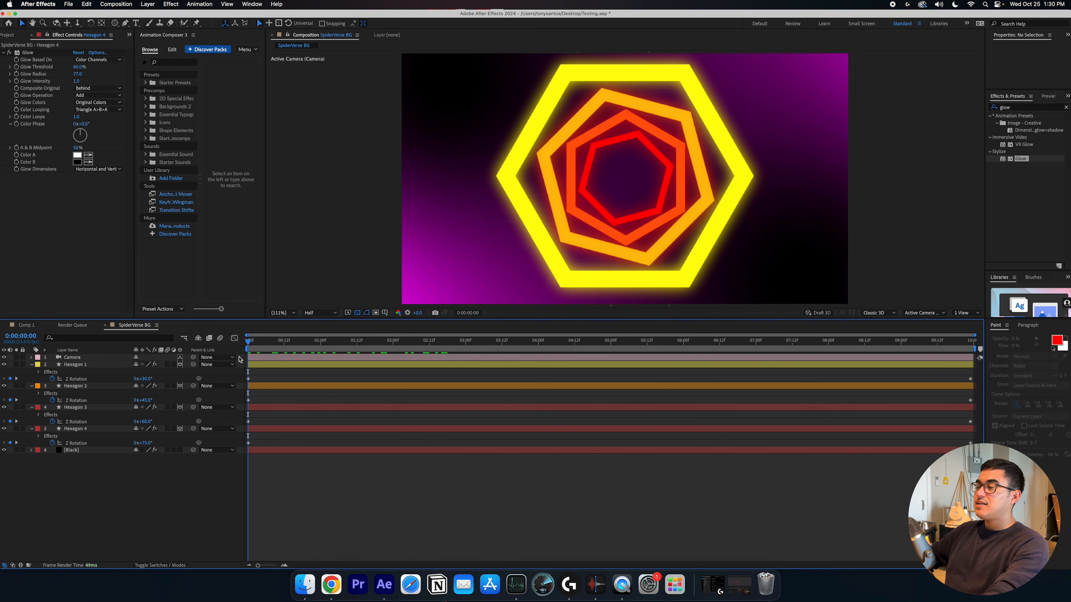
pyautogui.press('space')
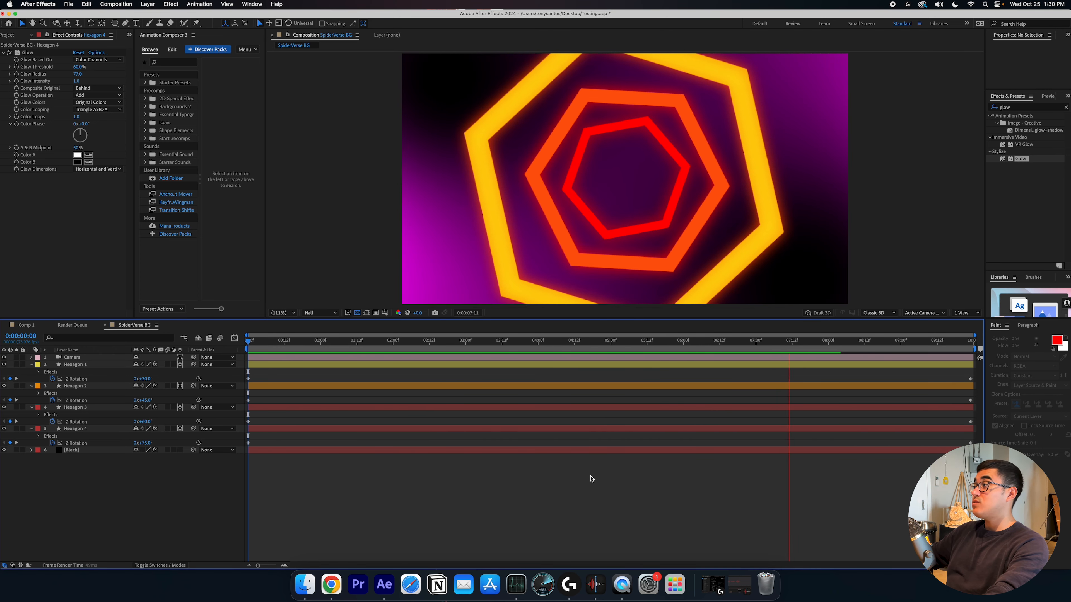
pyautogui.press('space')
# Collapse the hexagon layers and turn on the camera's Depth of Field in its Camera Options
pyautogui.click(291, 350)
pyautogui.press('Home')
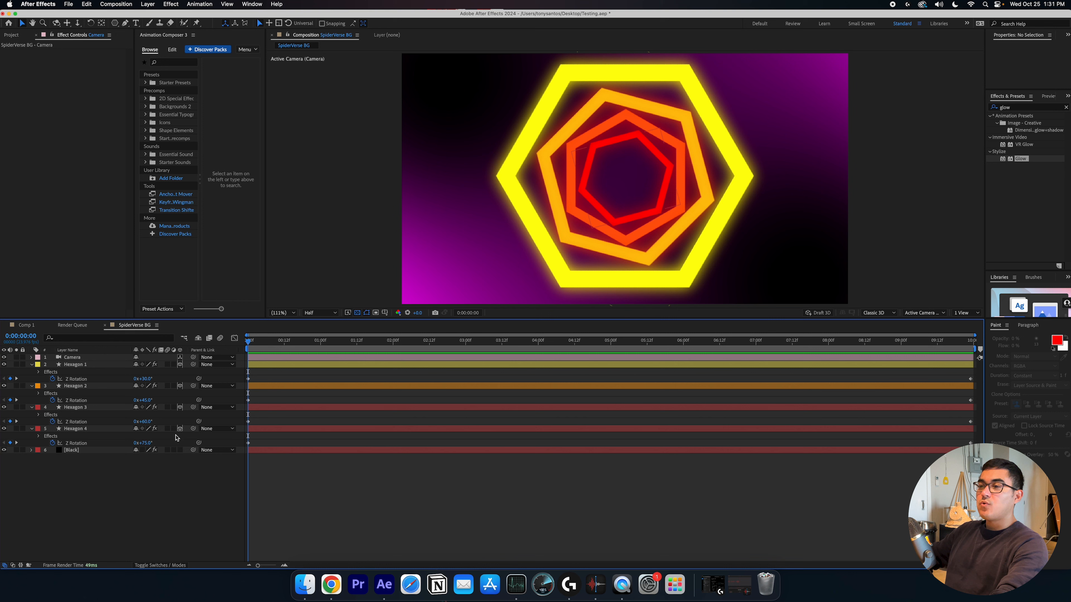
pyautogui.click(31, 365)
pyautogui.click(31, 372)
pyautogui.click(32, 378)
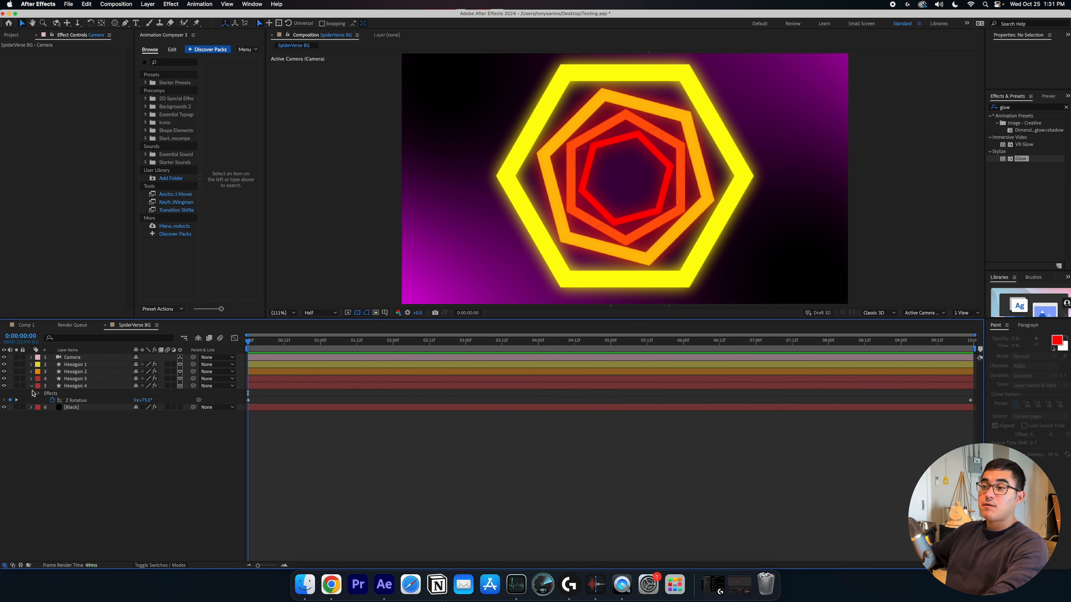
pyautogui.click(31, 386)
pyautogui.click(32, 357)
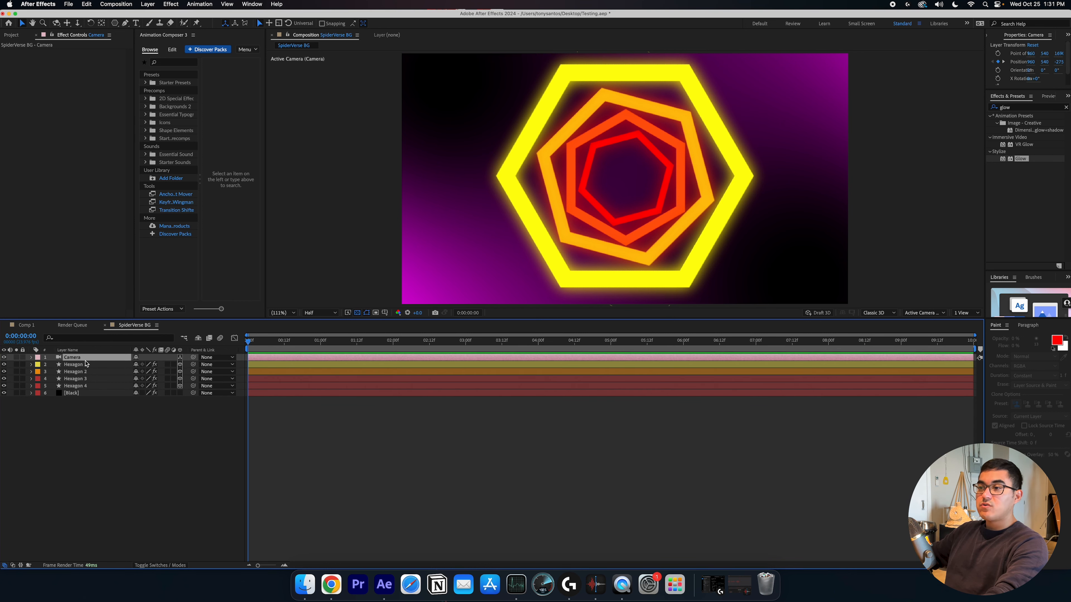
pyautogui.click(32, 357)
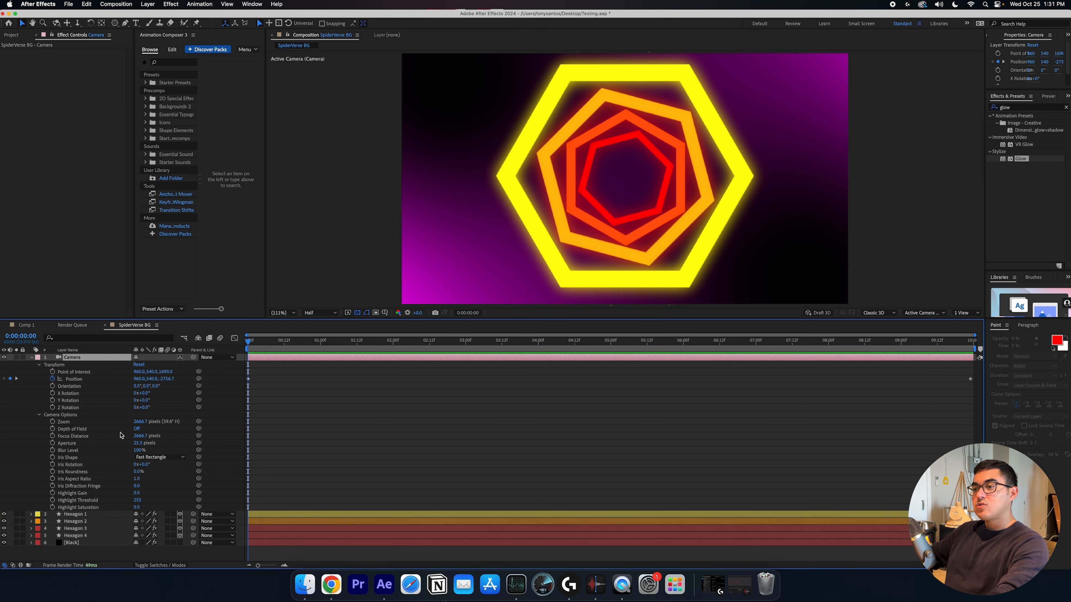
pyautogui.click(137, 429)
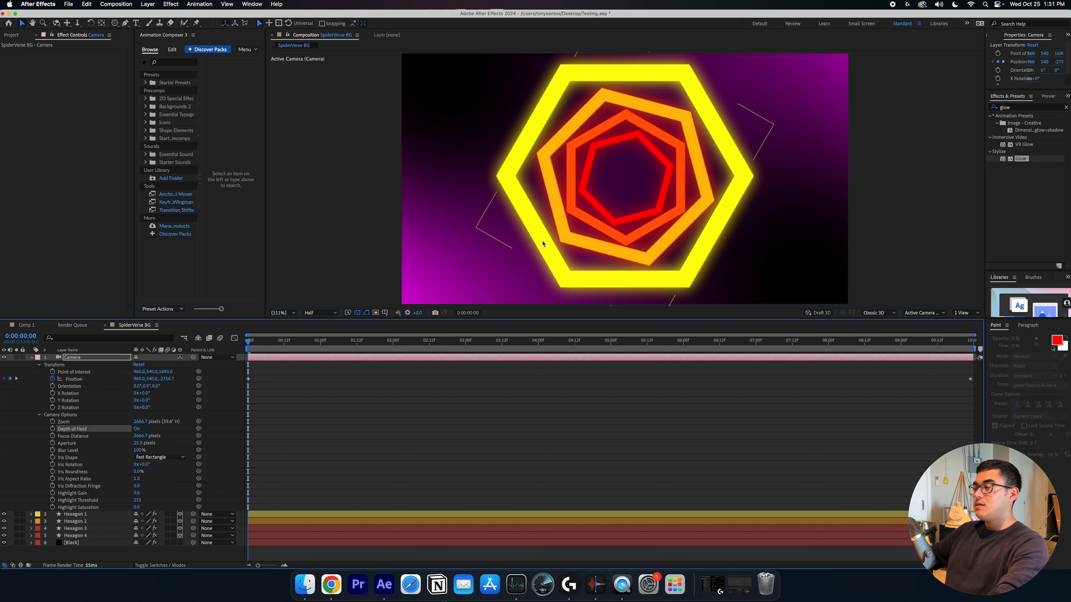
# Set the camera's Aperture to 160 pixels
pyautogui.moveTo(138, 443); pyautogui.dragTo(139, 485)
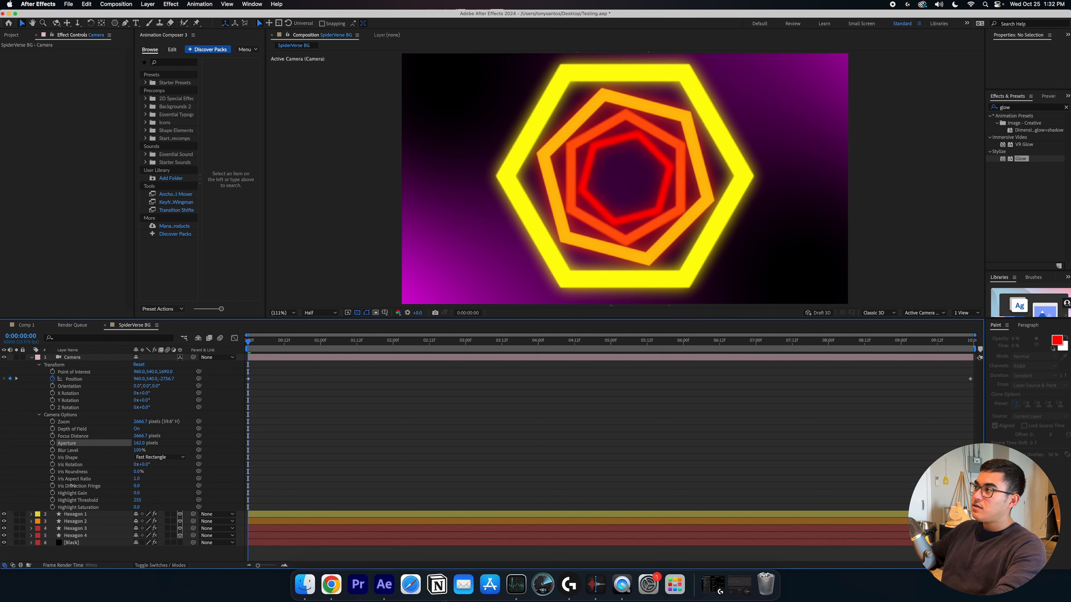
pyautogui.moveTo(72, 485); pyautogui.dragTo(72, 486)
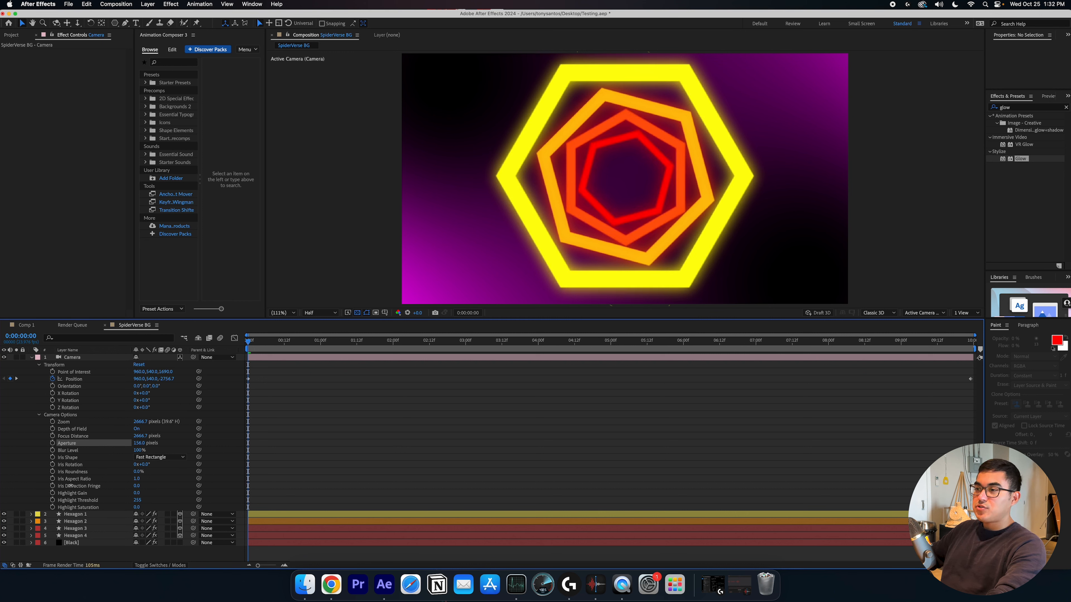
pyautogui.click(254, 448)
# Using a two-view layout, adjust the camera's Focus Distance to about 3048 pixels and Aperture to 303 pixels
pyautogui.click(964, 313)
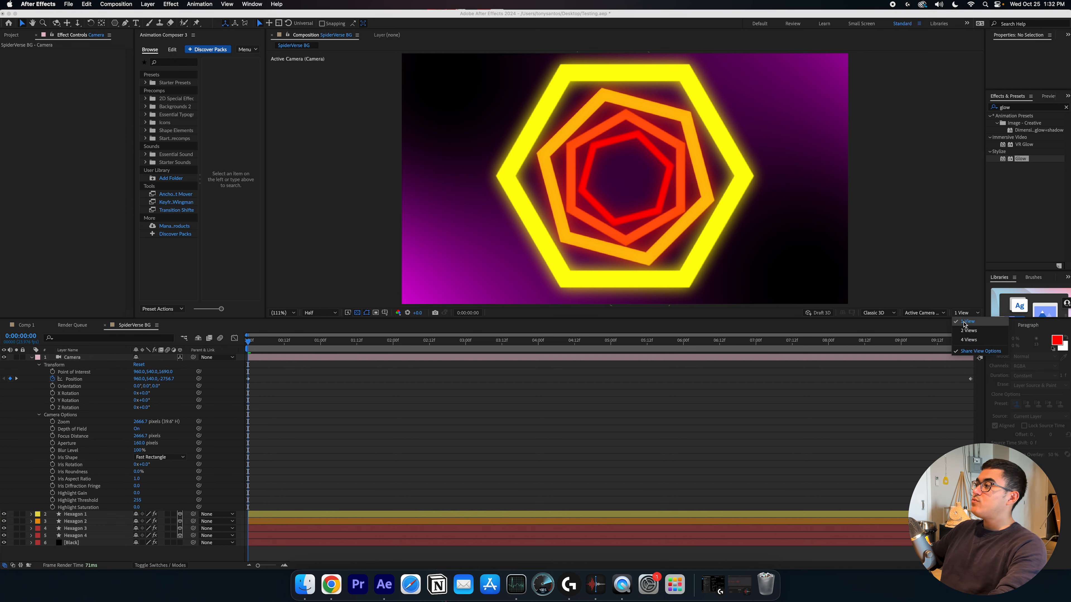
pyautogui.click(966, 332)
pyautogui.press('h')
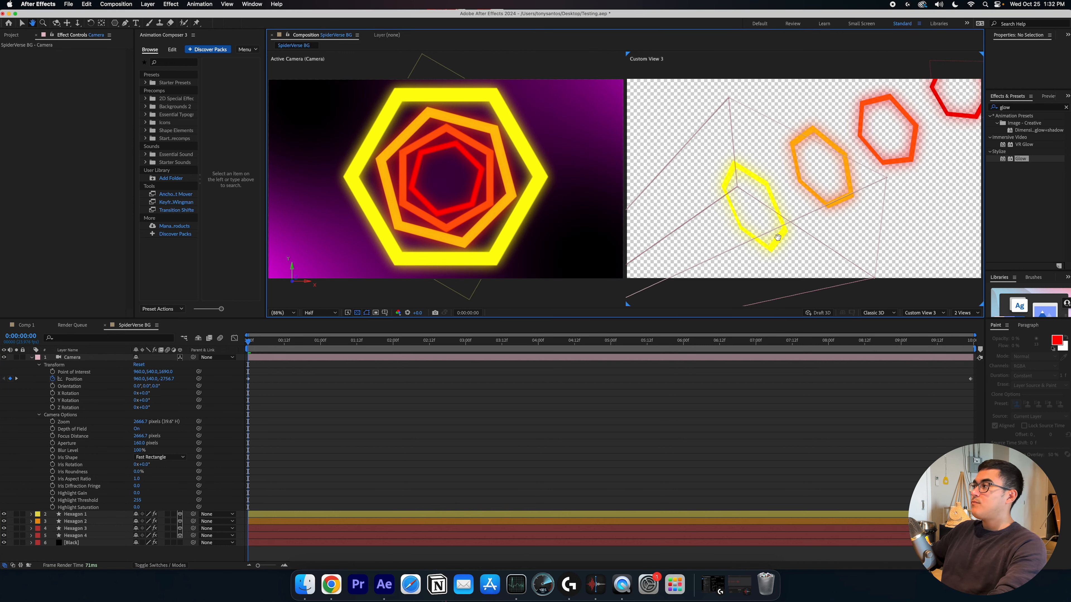
pyautogui.moveTo(741, 274); pyautogui.dragTo(787, 235)
pyautogui.scroll(-1, 894, 163)
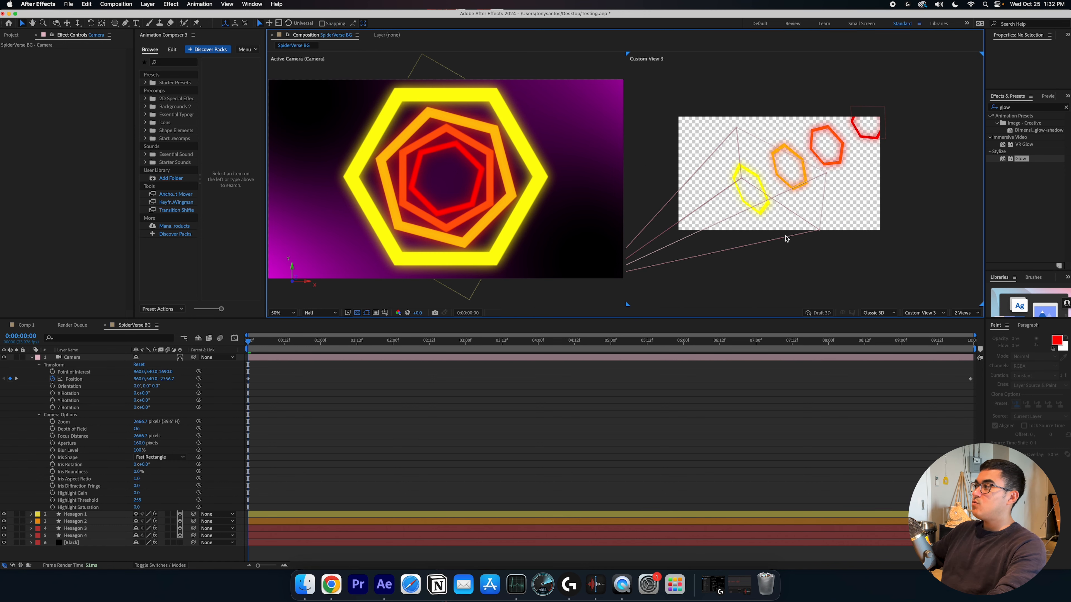
pyautogui.moveTo(726, 264); pyautogui.dragTo(759, 250)
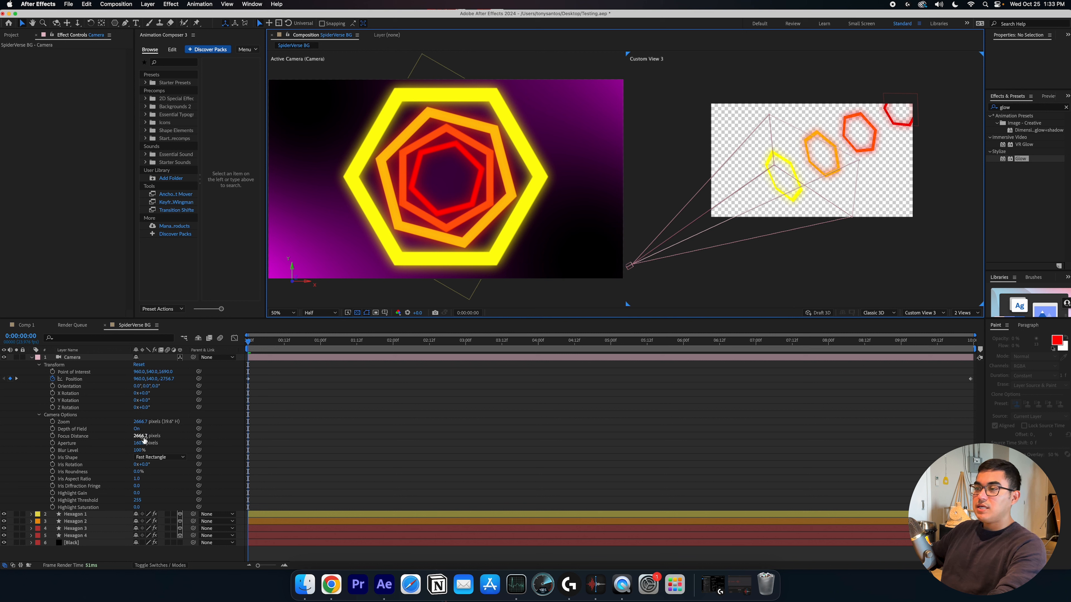
pyautogui.moveTo(144, 441); pyautogui.dragTo(41, 443)
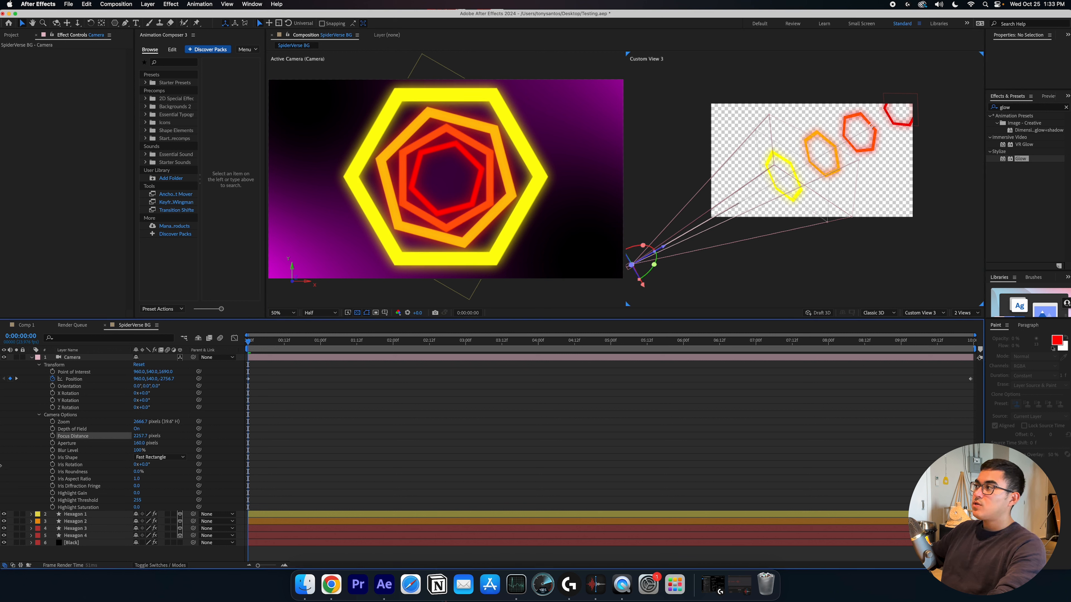
pyautogui.moveTo(321, 478); pyautogui.dragTo(317, 480)
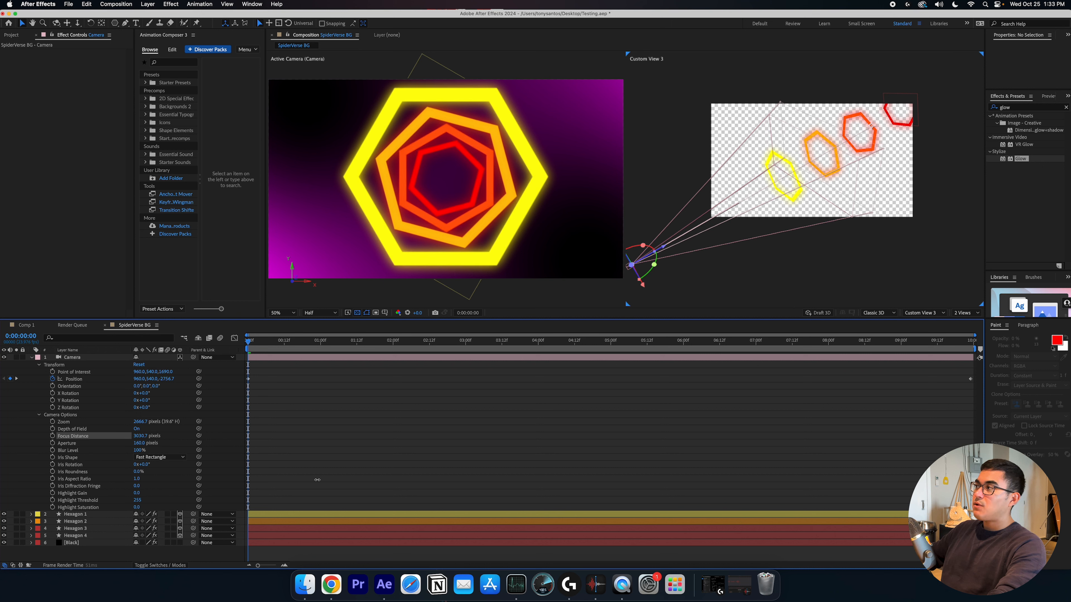
pyautogui.moveTo(96, 477); pyautogui.dragTo(172, 467)
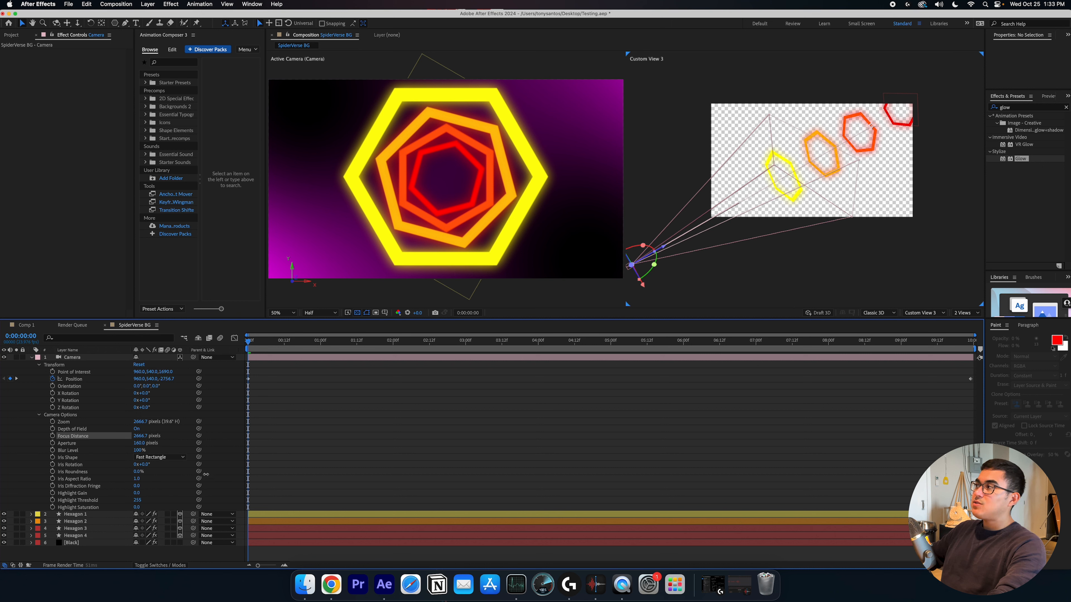
pyautogui.moveTo(69, 471); pyautogui.dragTo(311, 469)
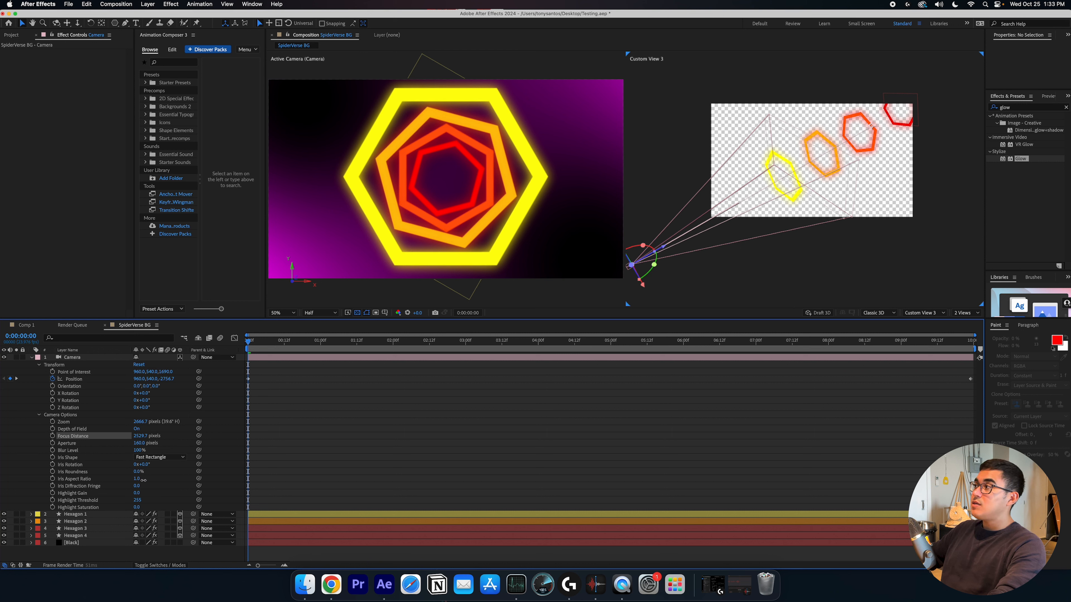
pyautogui.moveTo(345, 480); pyautogui.dragTo(346, 480)
pyautogui.moveTo(141, 443); pyautogui.dragTo(213, 443)
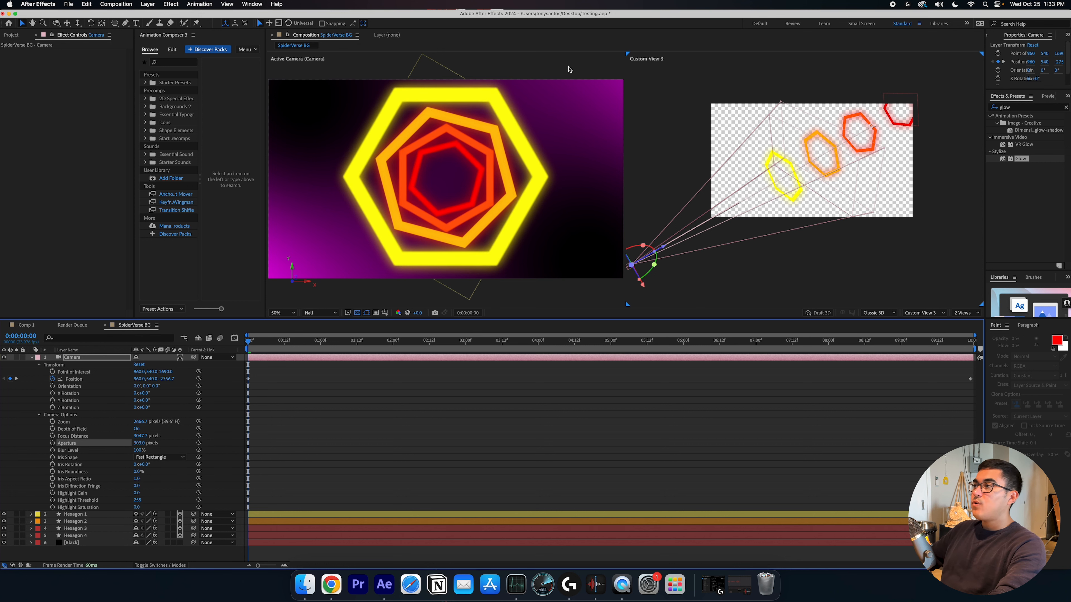
# Return the viewer to a single view at fit magnification and preview the animation
pyautogui.click(966, 312)
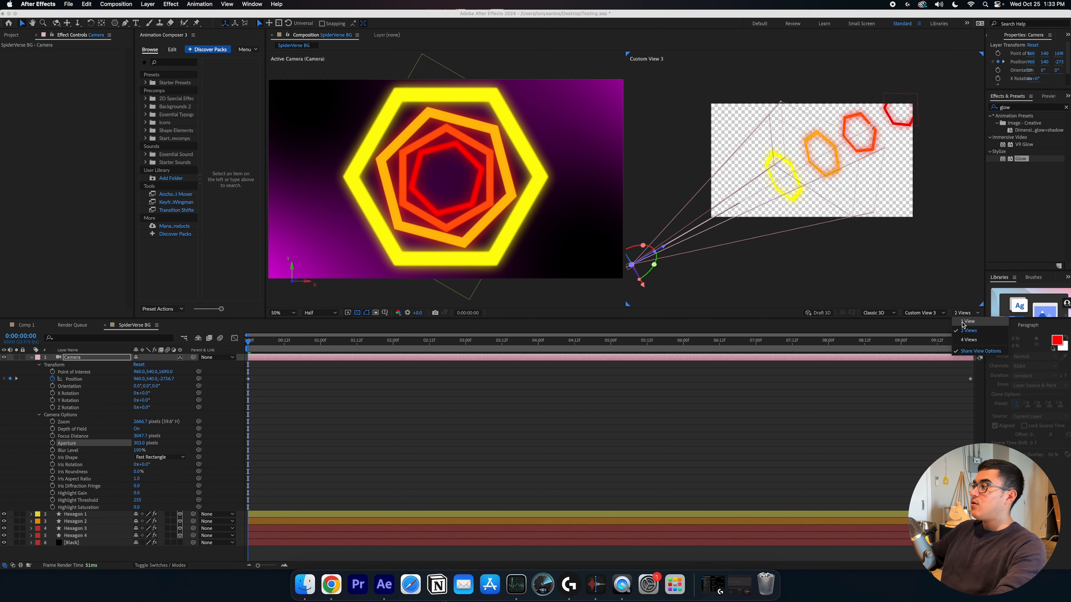
pyautogui.click(970, 324)
pyautogui.click(281, 313)
pyautogui.click(277, 335)
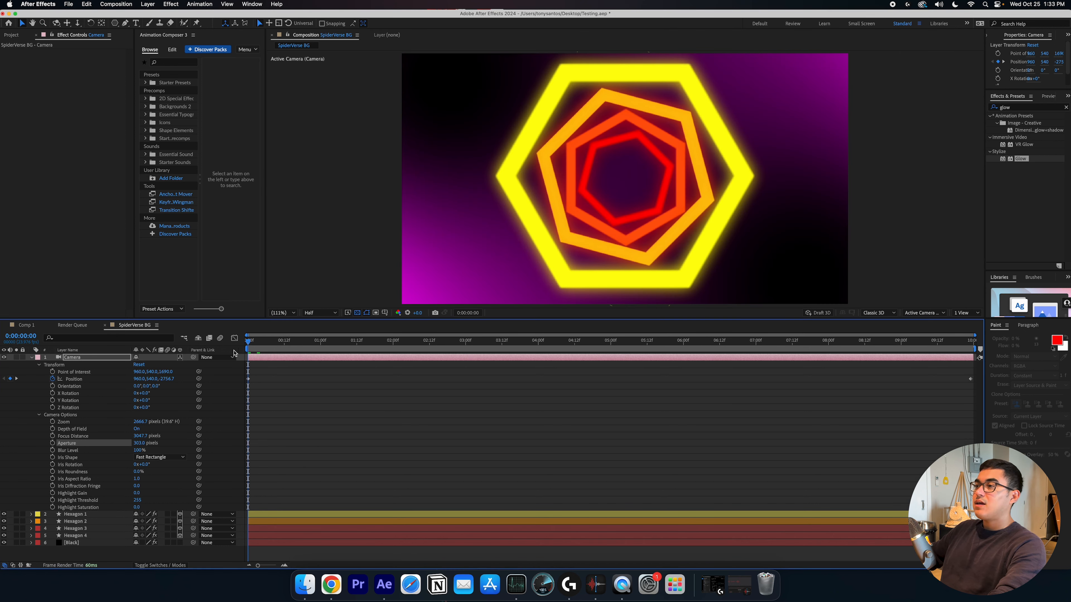
pyautogui.press('space')
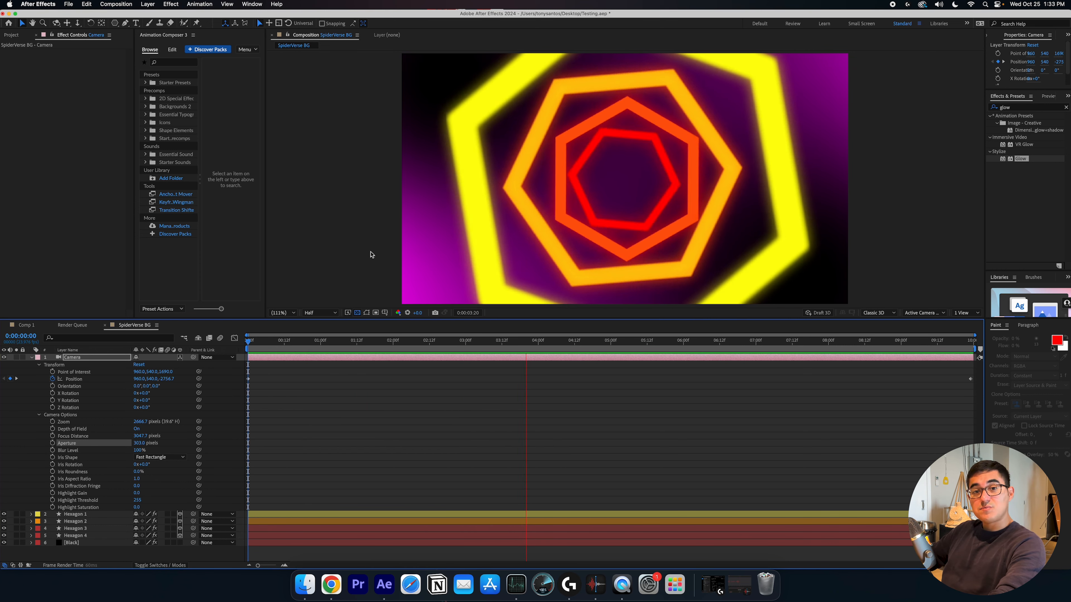
# Preview the camera animation from the start, then collapse the camera layer's properties
pyautogui.click(509, 431)
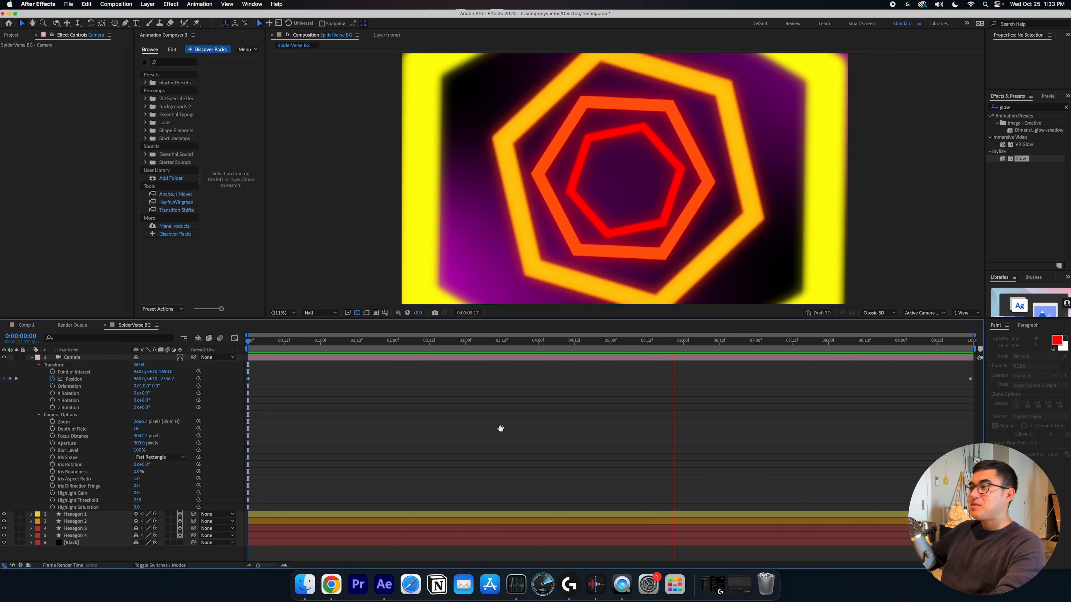
pyautogui.press('space')
pyautogui.moveTo(365, 348); pyautogui.dragTo(249, 349)
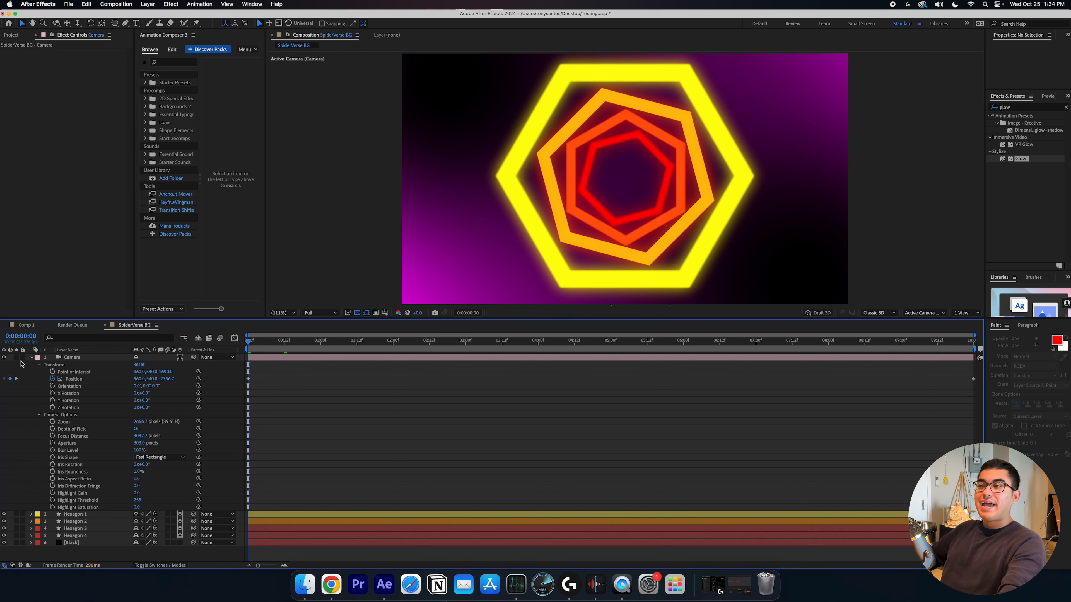
pyautogui.click(31, 357)
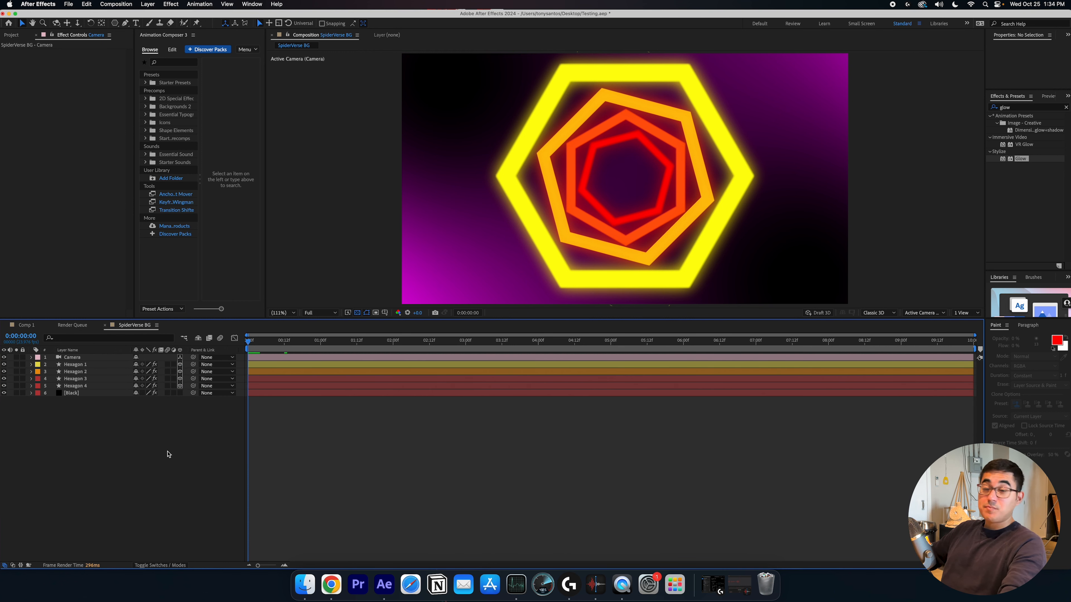
# Add a new adjustment layer and move it directly beneath the camera layer
pyautogui.press('super+alt+y')
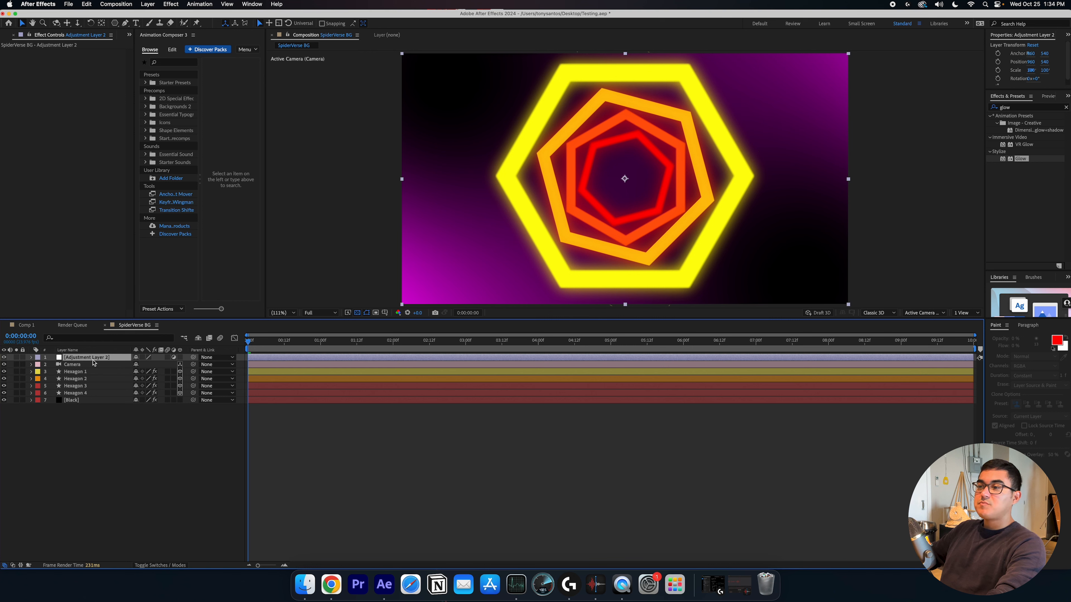
pyautogui.click(172, 442)
pyautogui.click(109, 366)
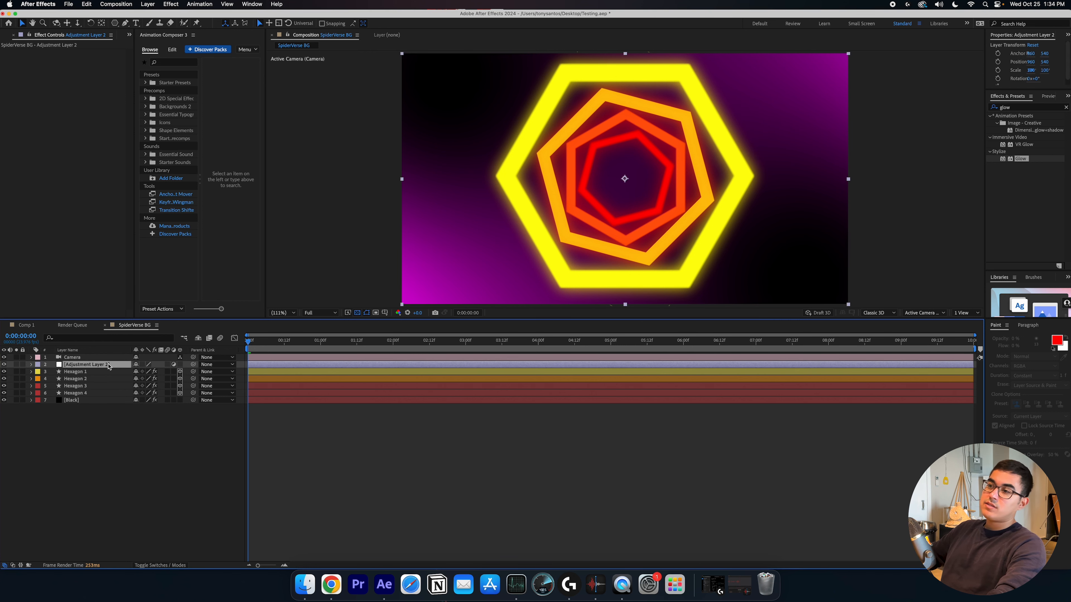
# Search the effects for grain and apply Add Grain to the adjustment layer
pyautogui.click(150, 421)
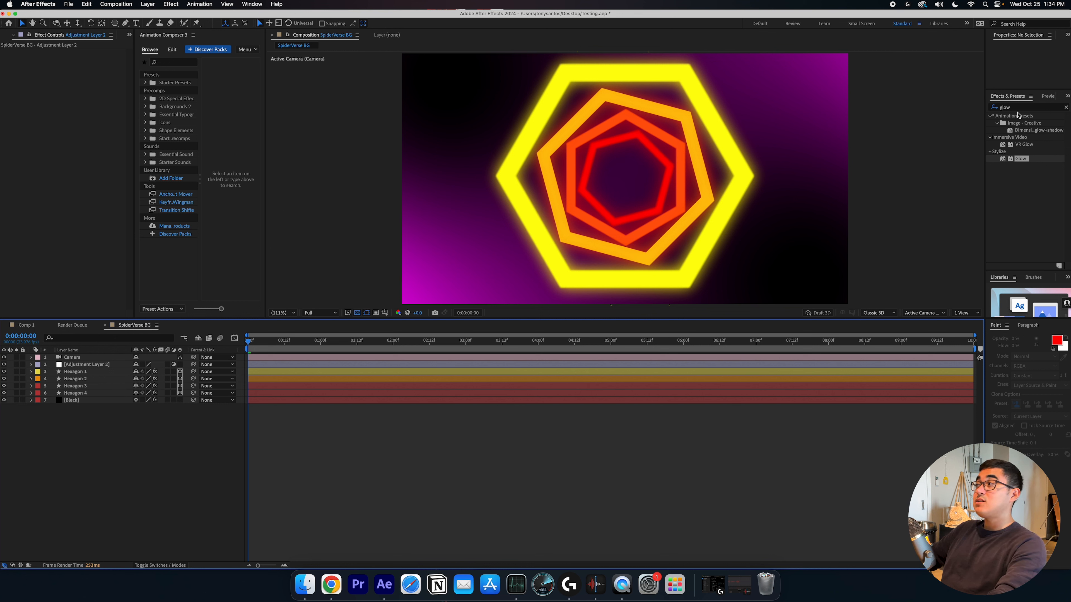
pyautogui.click(997, 113)
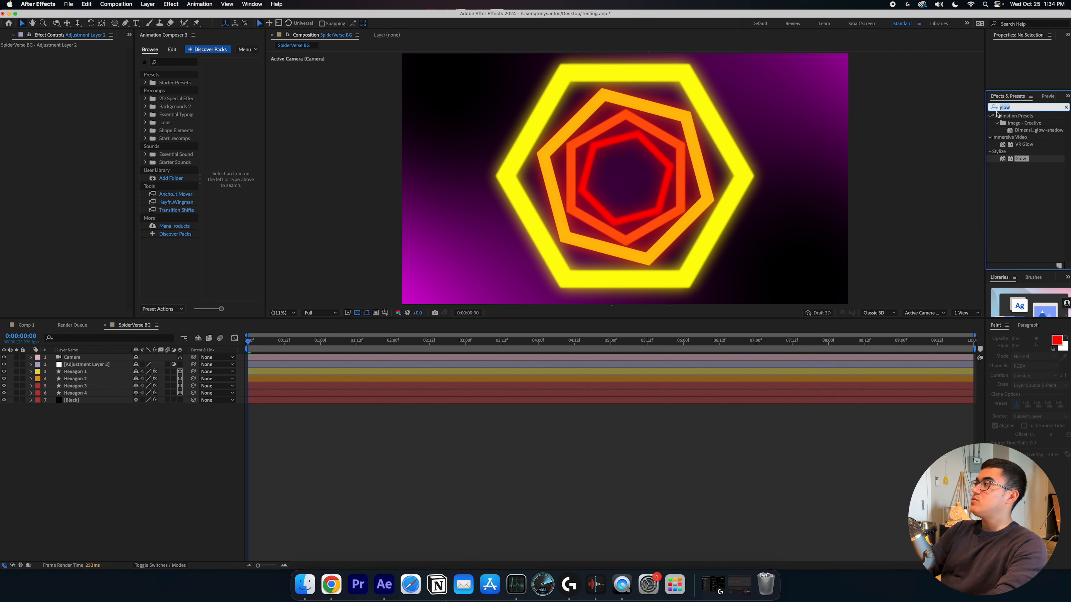
pyautogui.write('grain')
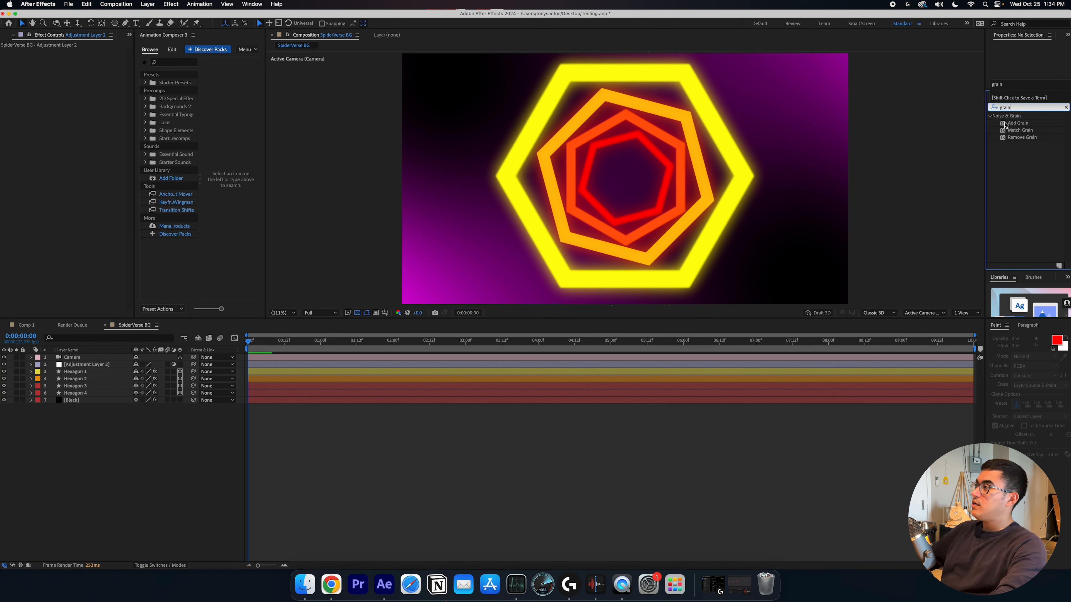
pyautogui.moveTo(1017, 126); pyautogui.dragTo(116, 367)
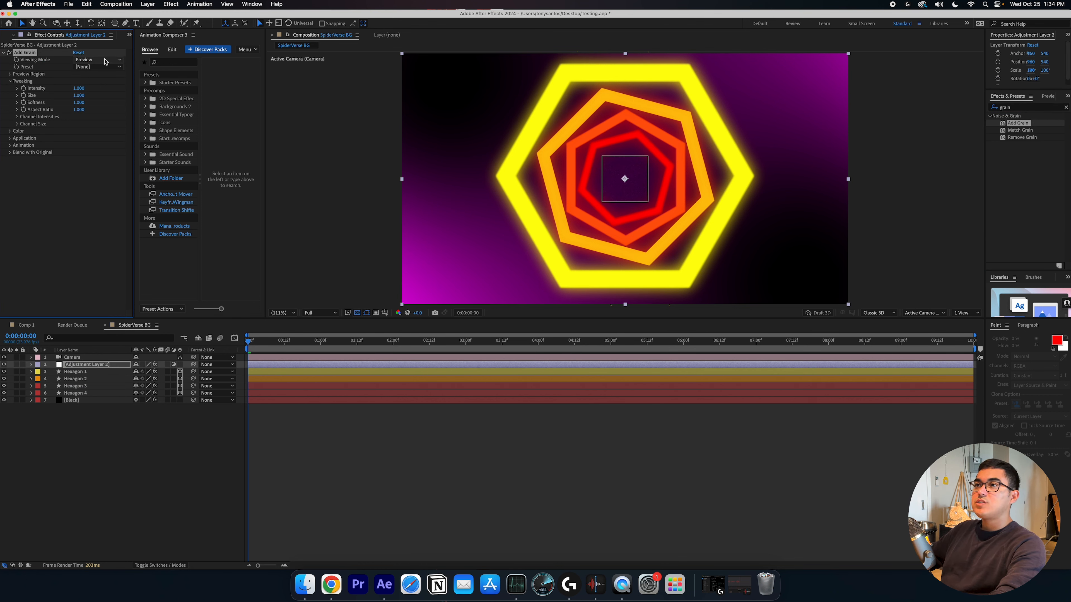
# Set Add Grain's Viewing Mode to Final Output
pyautogui.click(98, 59)
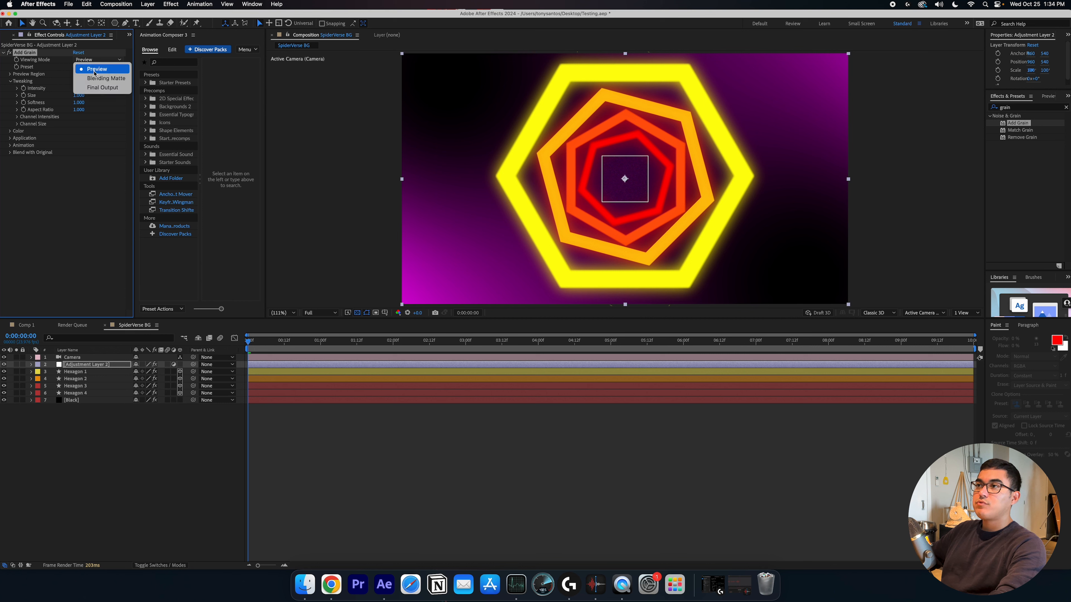
pyautogui.click(96, 92)
pyautogui.click(406, 494)
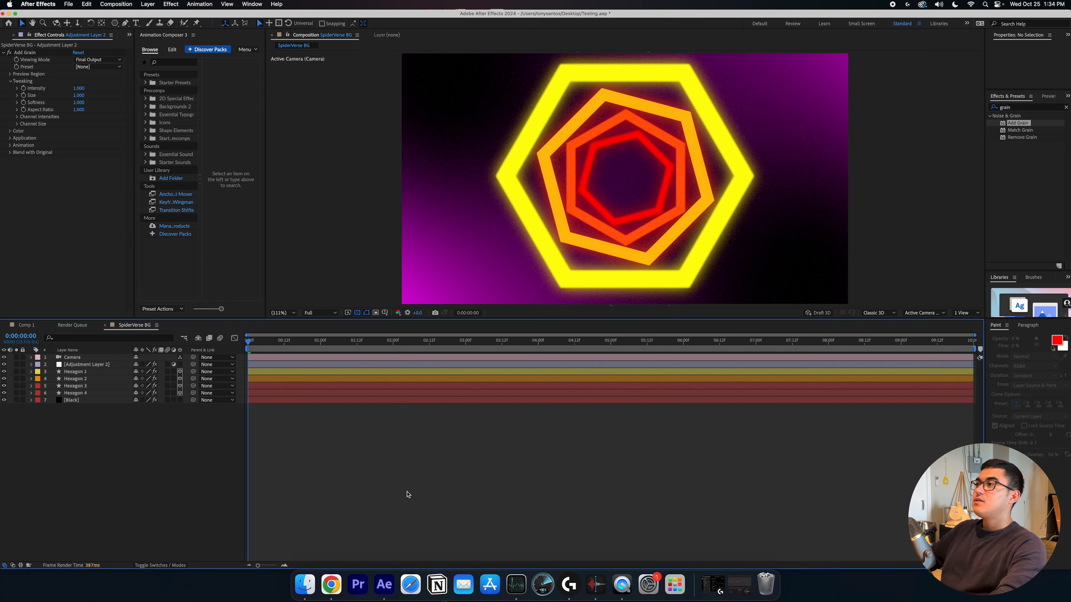
# Inspect the grain in an enlarged viewer, then lower Add Grain's Intensity to 0.400
pyautogui.click(288, 313)
pyautogui.click(284, 328)
pyautogui.press('`')
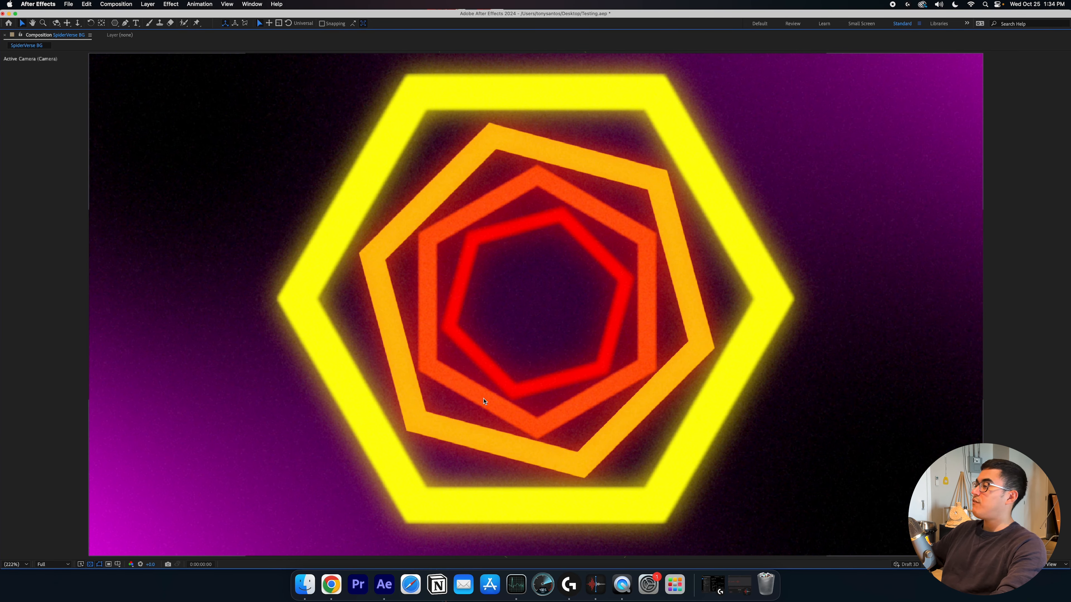
pyautogui.press('`')
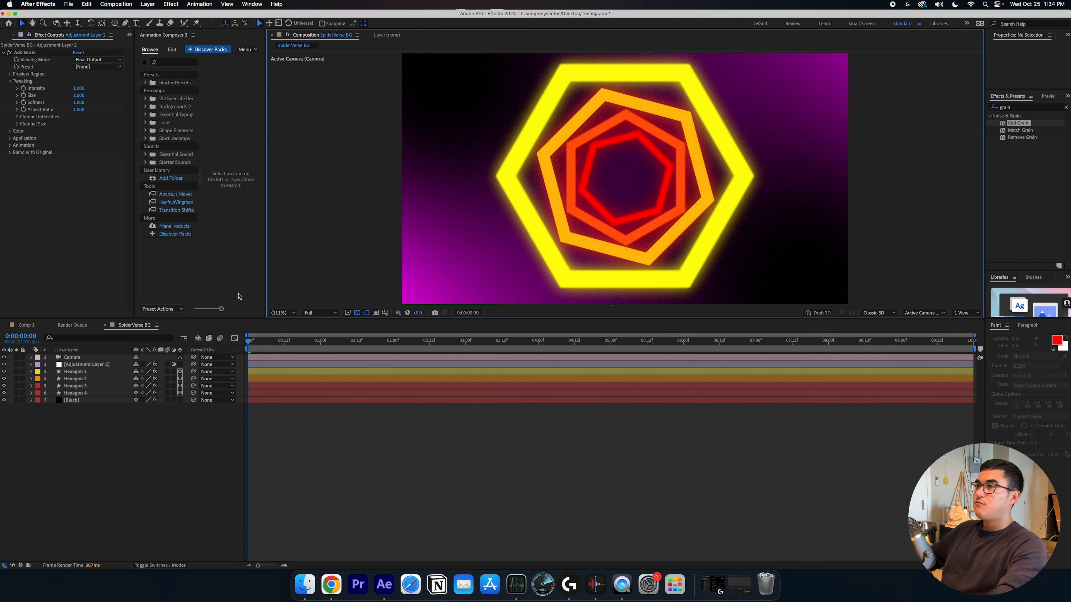
pyautogui.moveTo(78, 89); pyautogui.dragTo(52, 92)
# Set preview resolution to Half and play the grainy animation in a maximized viewer
pyautogui.click(319, 313)
pyautogui.click(318, 342)
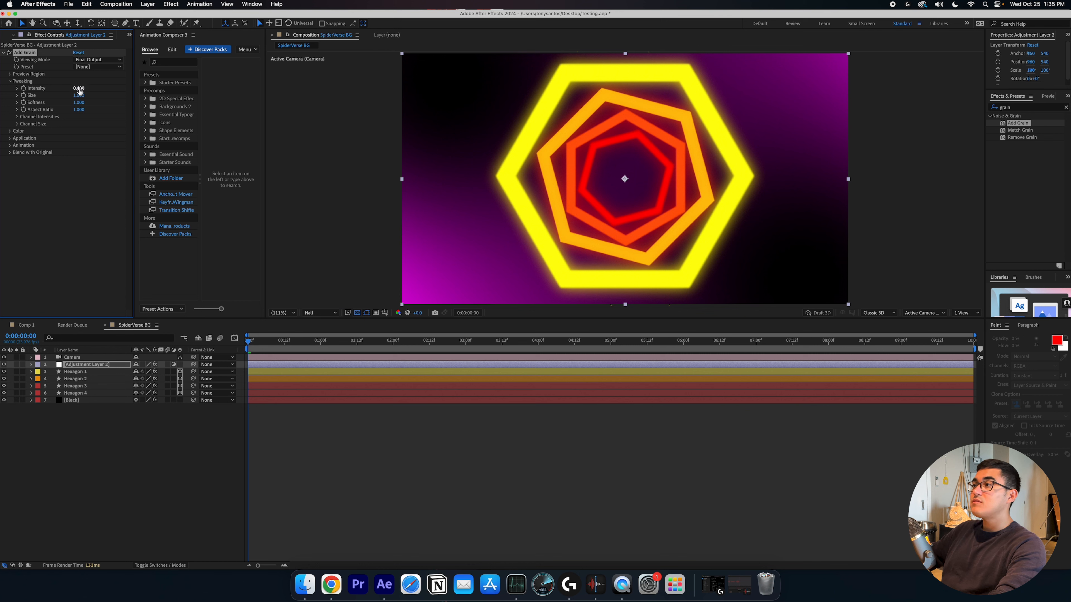
pyautogui.click(337, 437)
pyautogui.press('space')
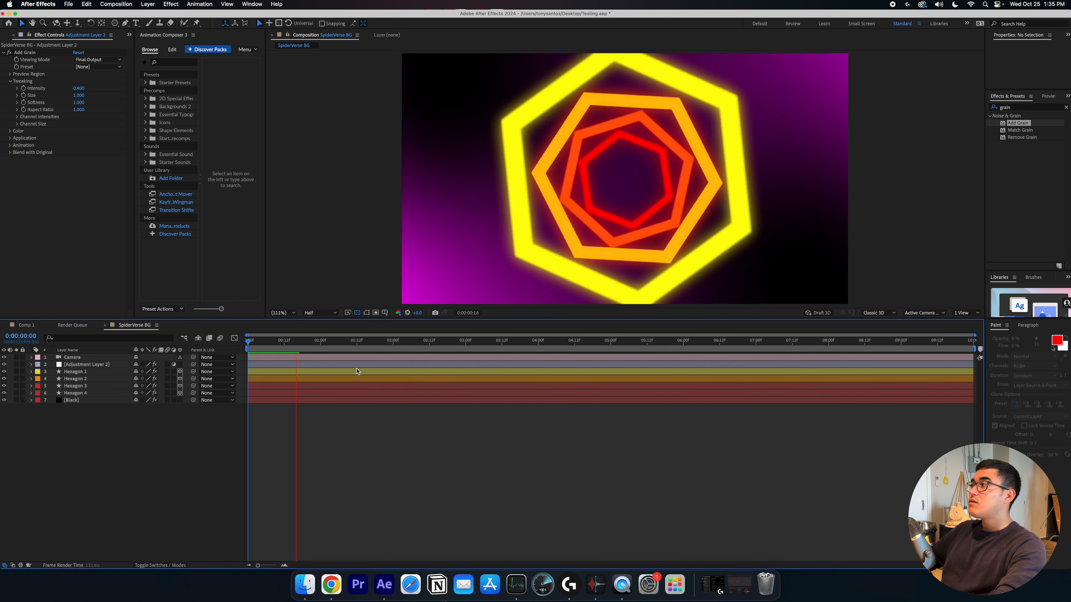
pyautogui.press('`')
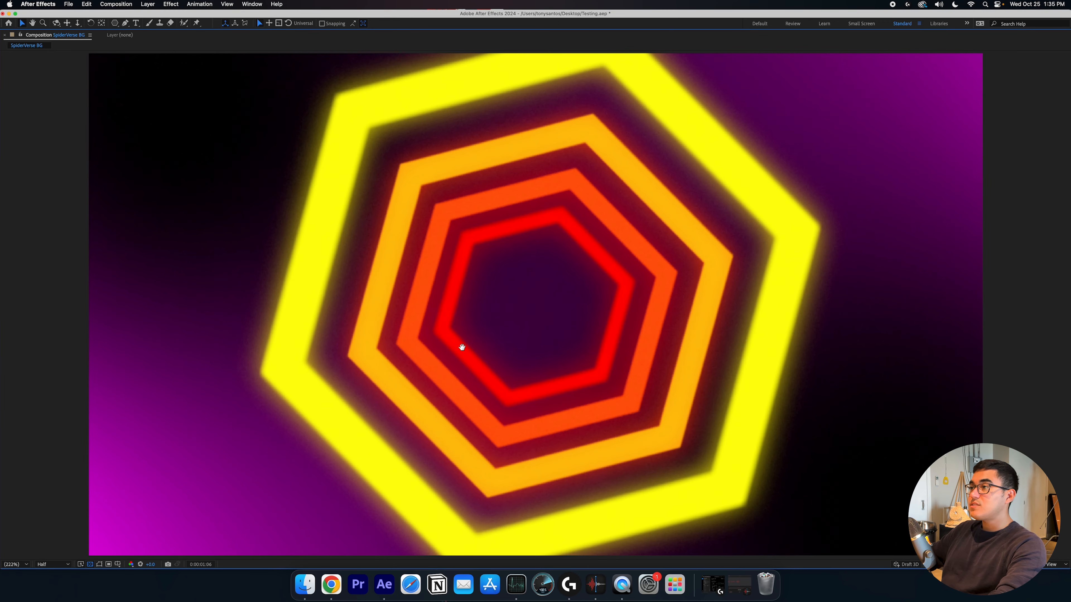
pyautogui.press('`')
# Switch preview resolution to Full and play the animation again in a maximized viewer
pyautogui.click(315, 313)
pyautogui.click(315, 333)
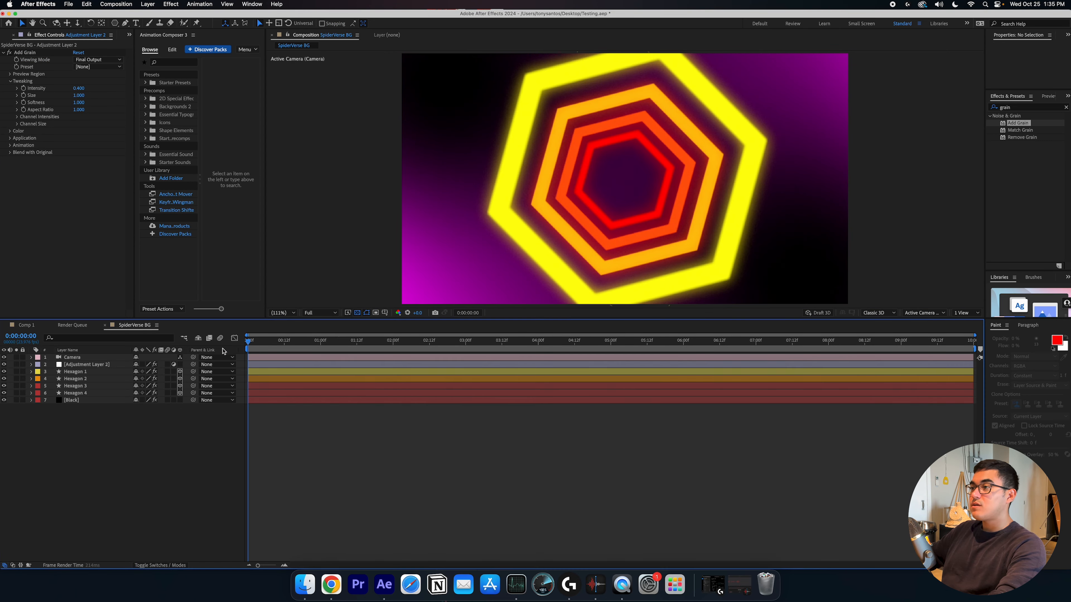
pyautogui.press('space')
pyautogui.press('`')
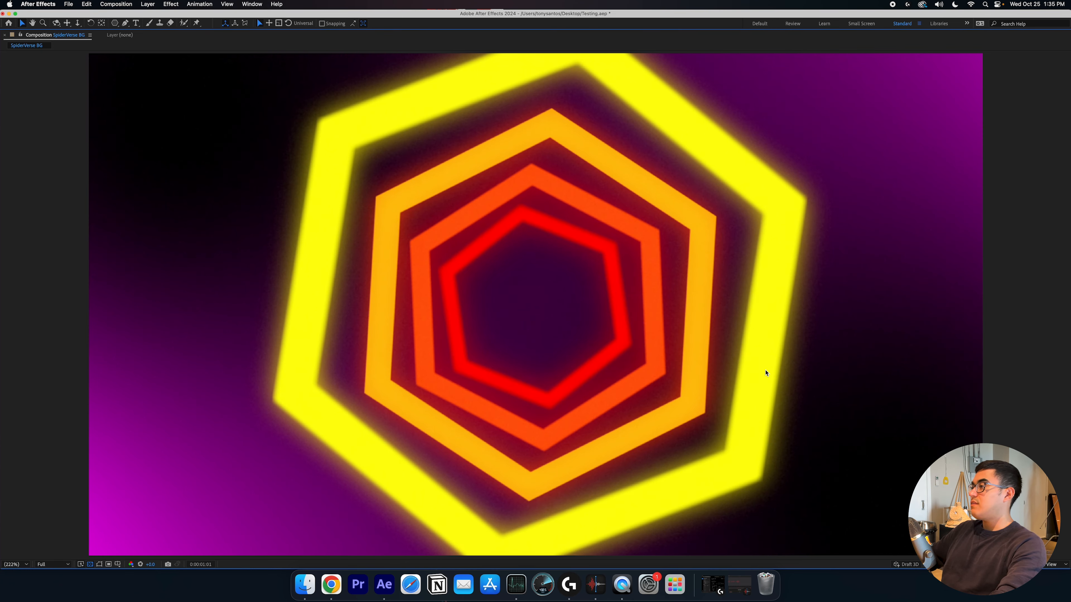
pyautogui.press('space')
pyautogui.press('`')
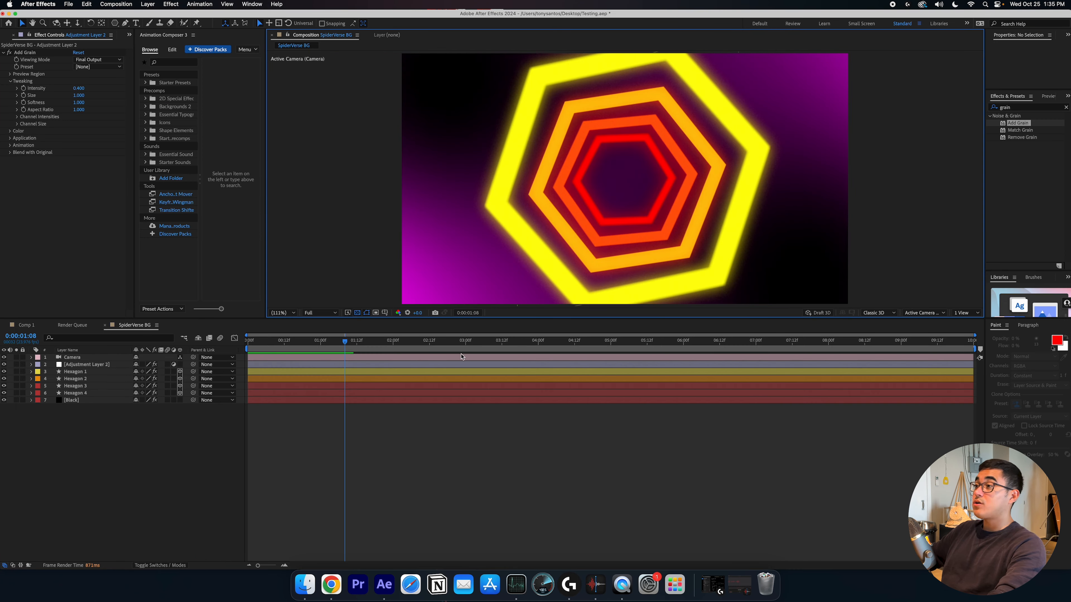
# Replay the animation from the start several times in a maximized viewer to review the result
pyautogui.moveTo(351, 345); pyautogui.dragTo(241, 349)
pyautogui.press('space')
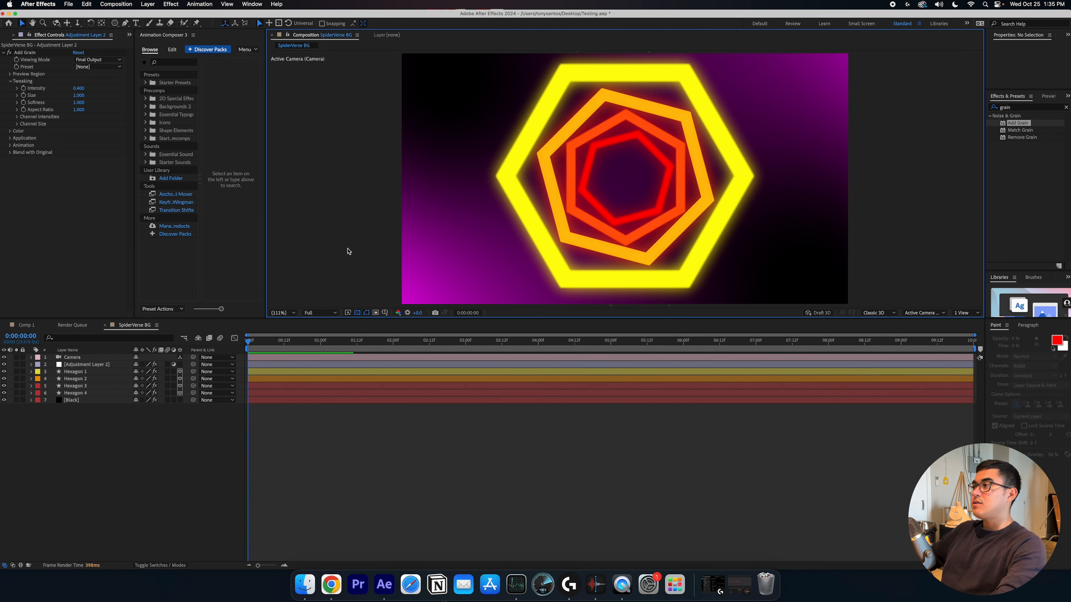
pyautogui.press('`')
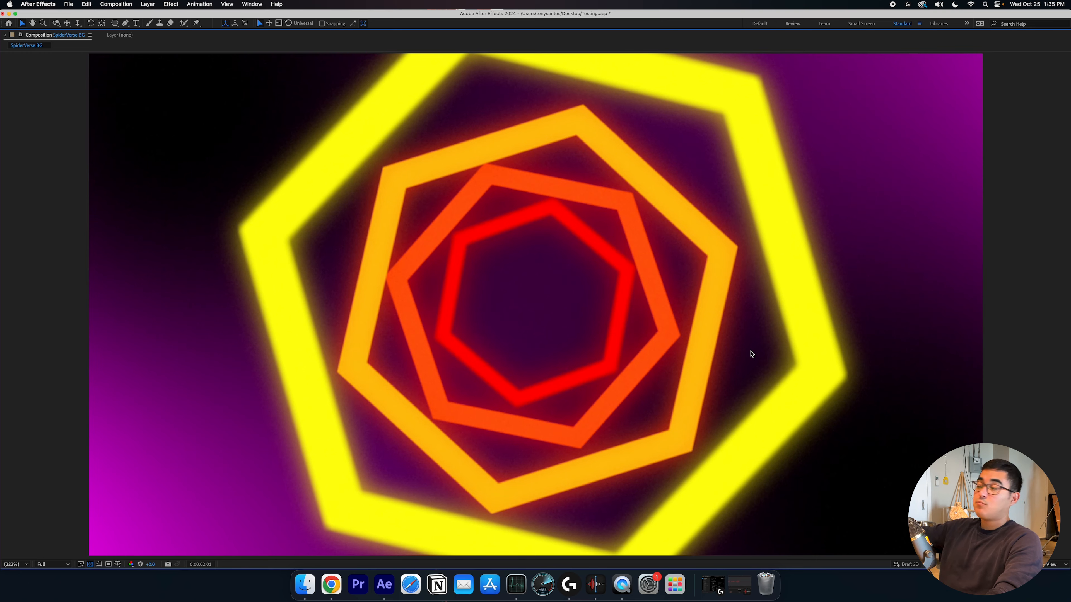
pyautogui.press('`')
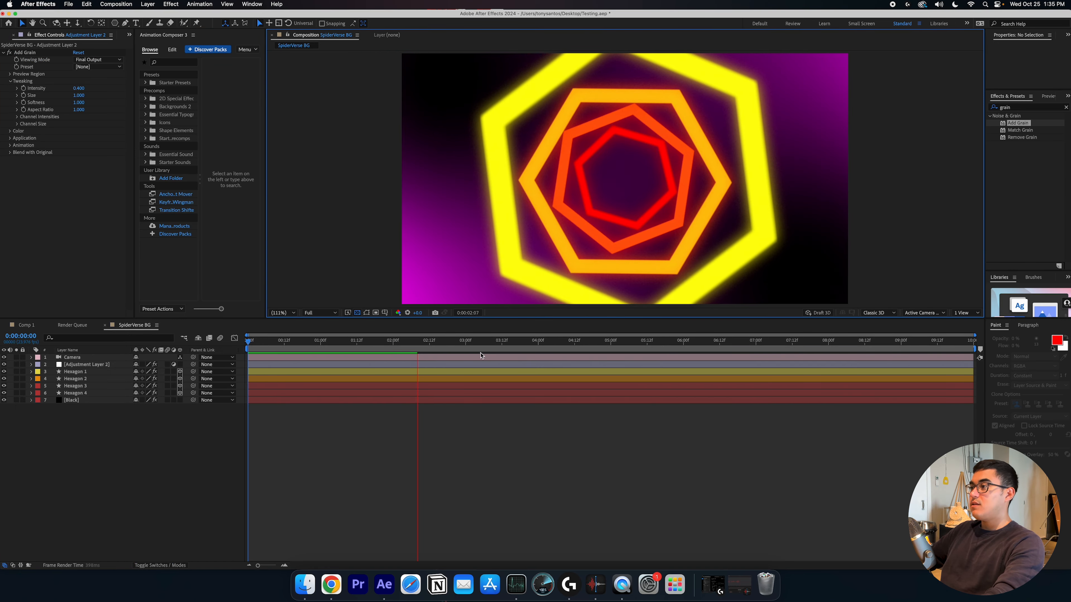
pyautogui.moveTo(366, 343); pyautogui.dragTo(247, 342)
pyautogui.press('space')
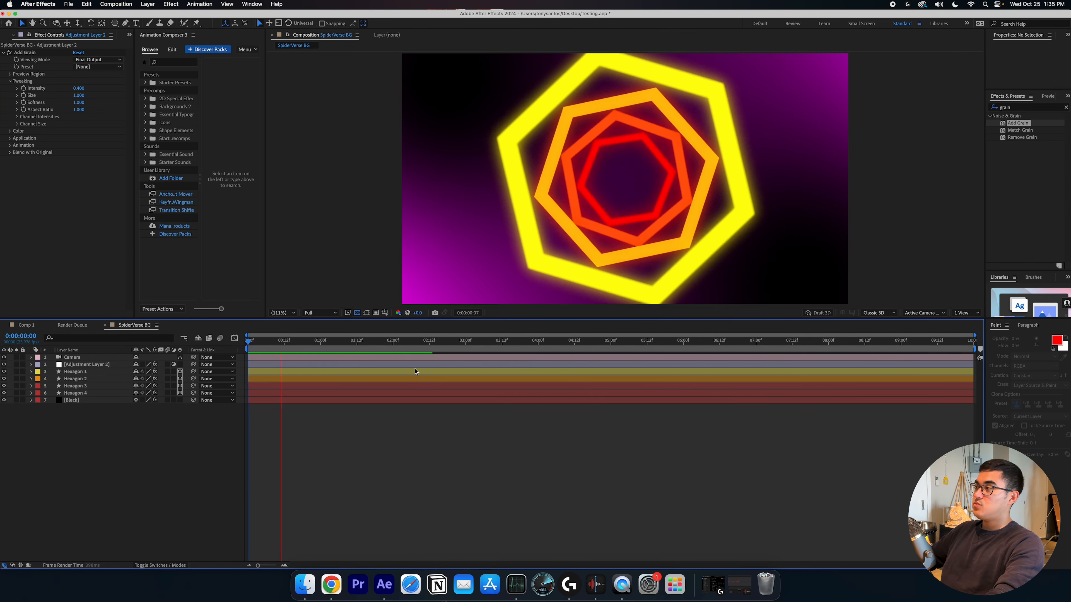
pyautogui.press('space')
pyautogui.press('`')
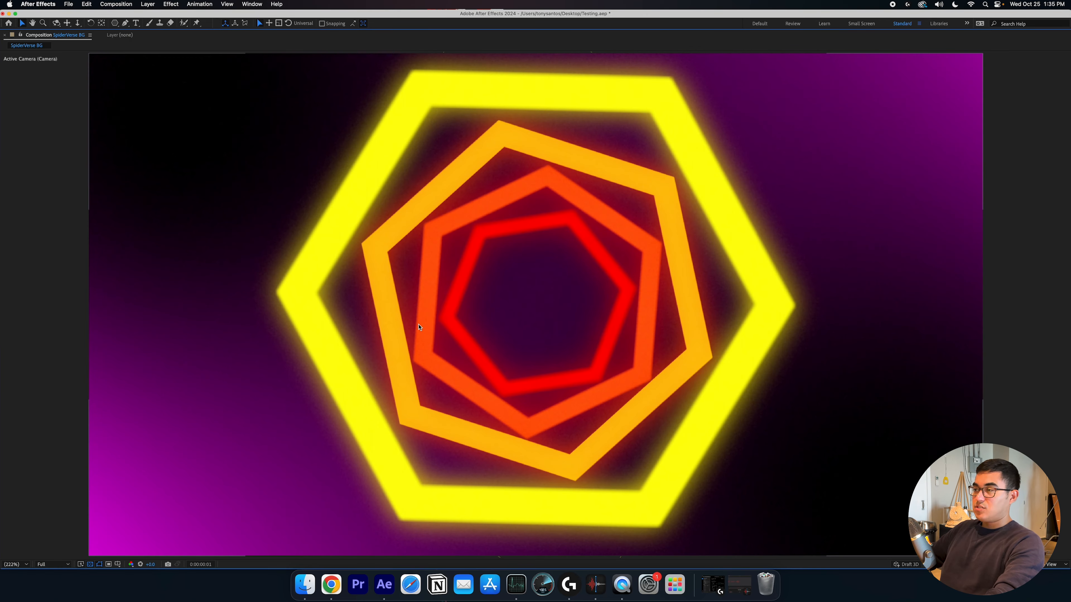
pyautogui.press('space')
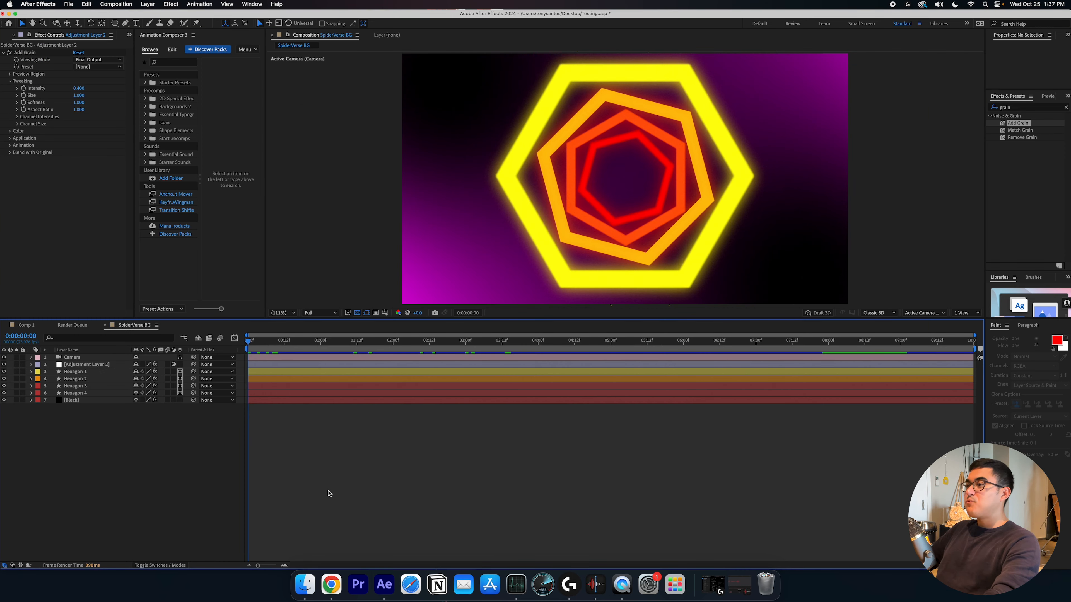
# Add the SpiderVerse BG composition to the Render Queue
pyautogui.click(72, 5)
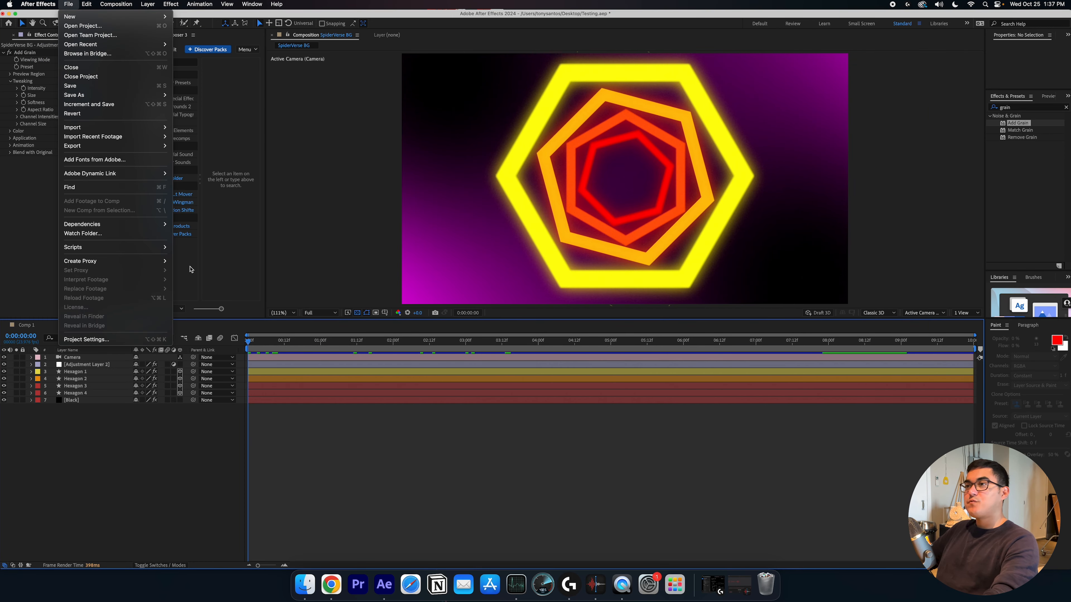
pyautogui.moveTo(149, 145)
pyautogui.click(209, 156)
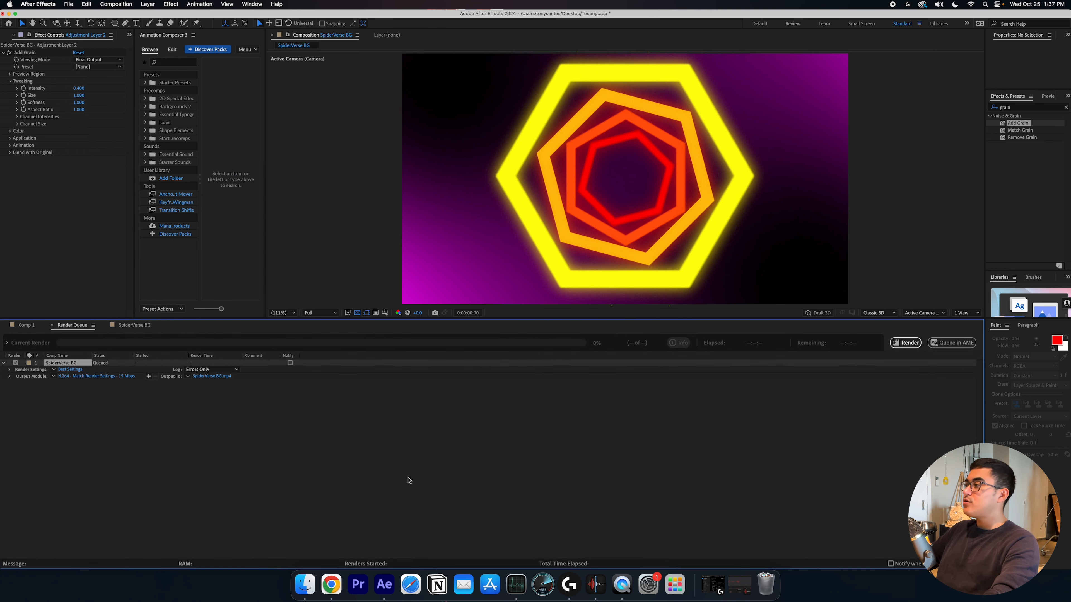
# Save the output as SpiderVerse BG.mp4 on the Desktop and start rendering the composition
pyautogui.click(189, 377)
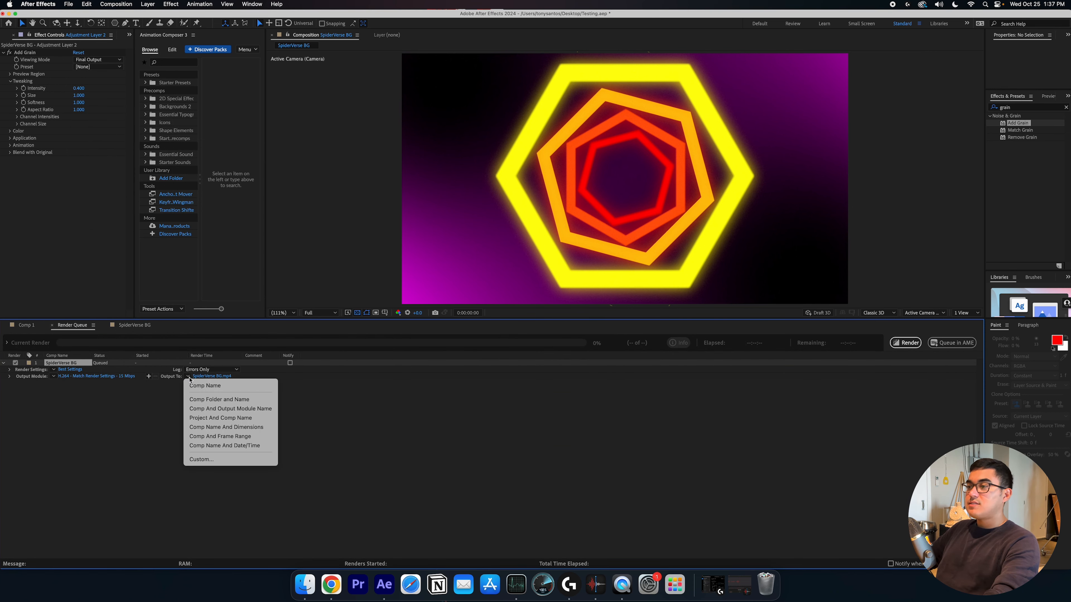
pyautogui.click(354, 407)
pyautogui.click(211, 376)
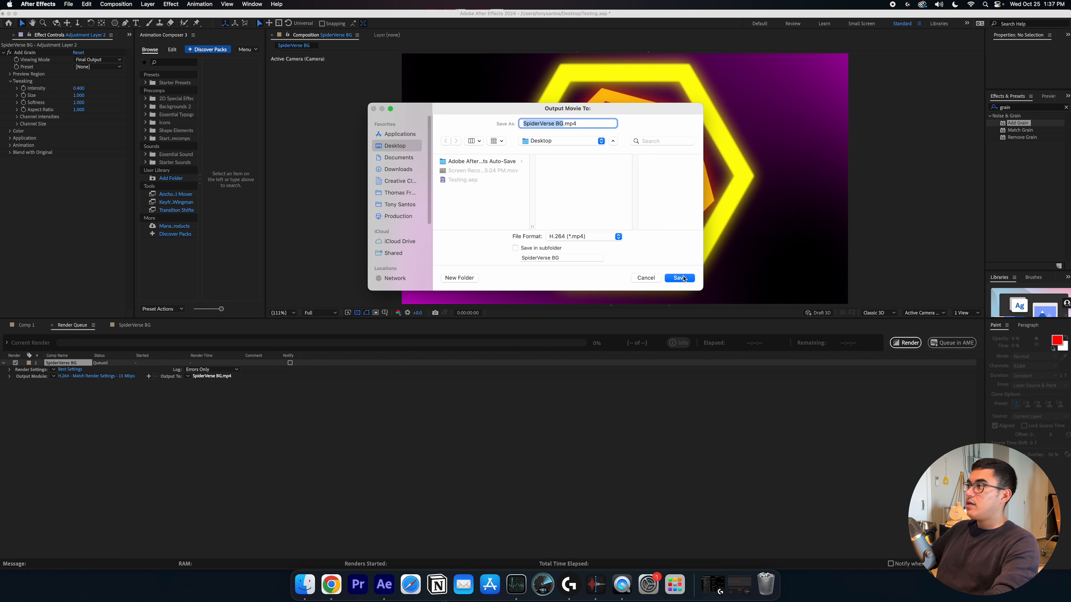
pyautogui.click(679, 278)
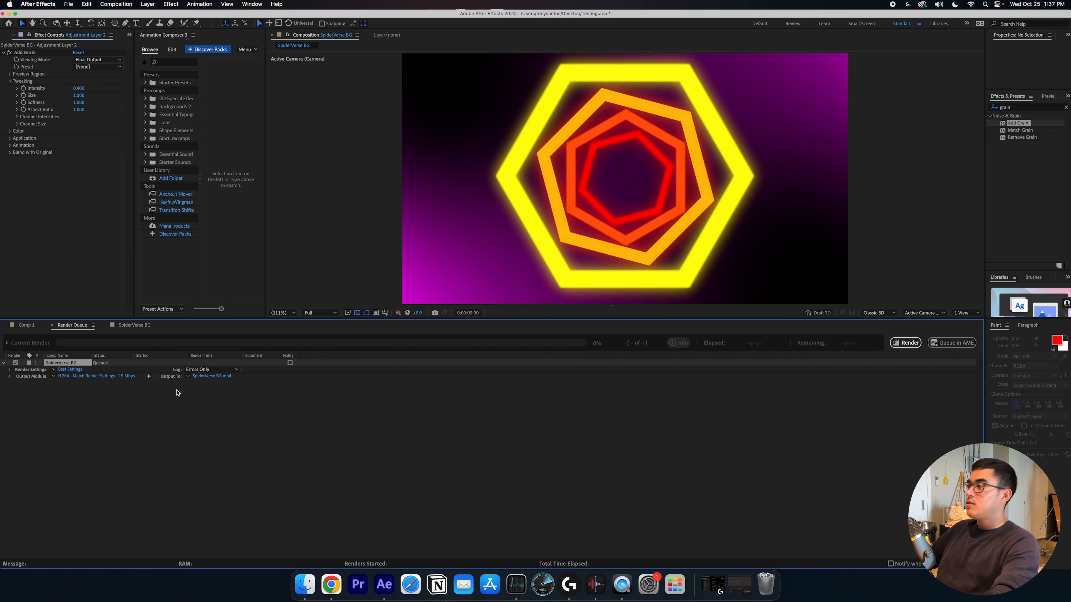
pyautogui.click(910, 345)
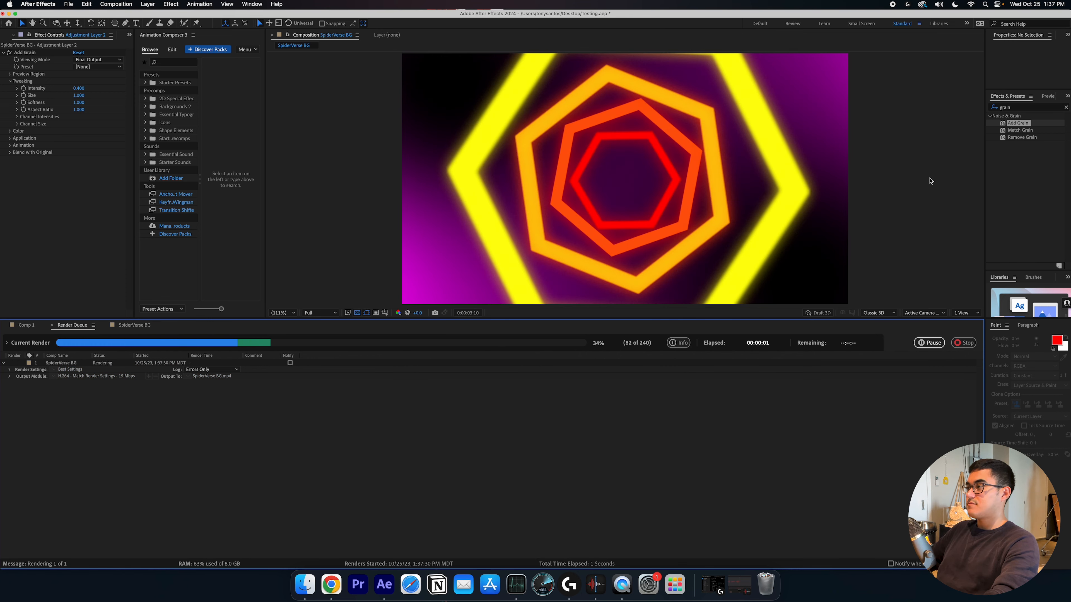